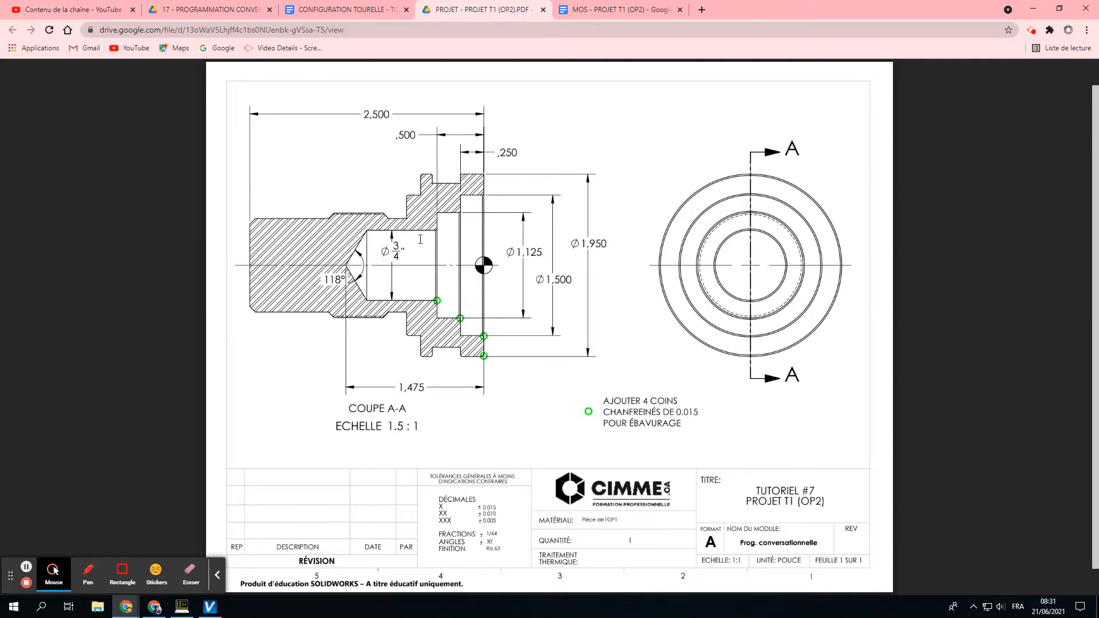
# - Compare the MOS operation sheet for PROJET T1 (OP2) with the part drawing
pyautogui.click(601, 10)
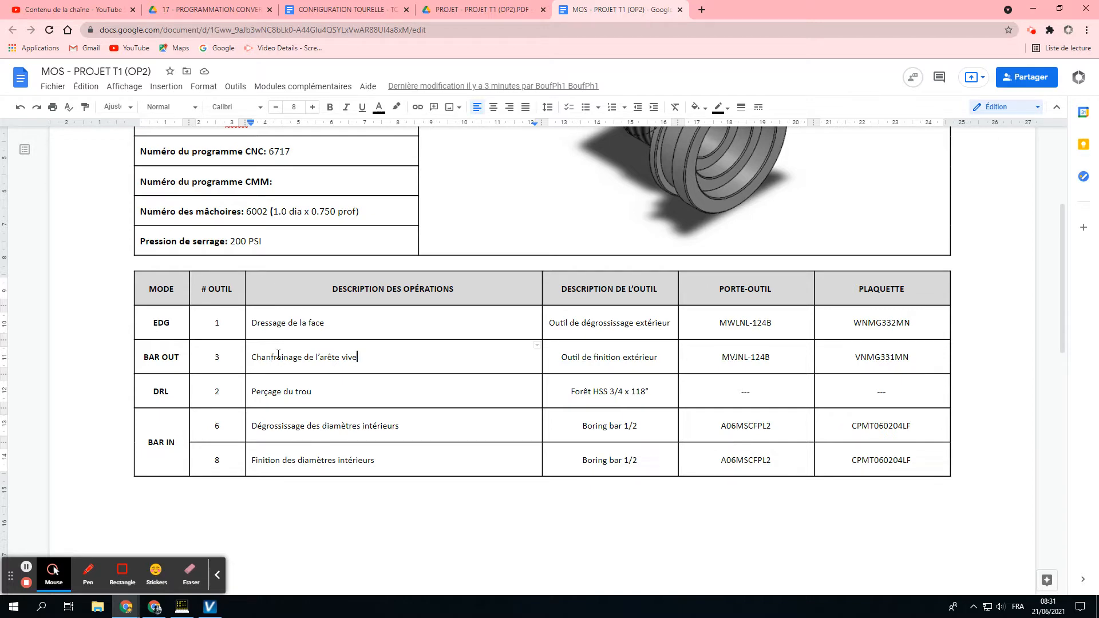
pyautogui.click(450, 8)
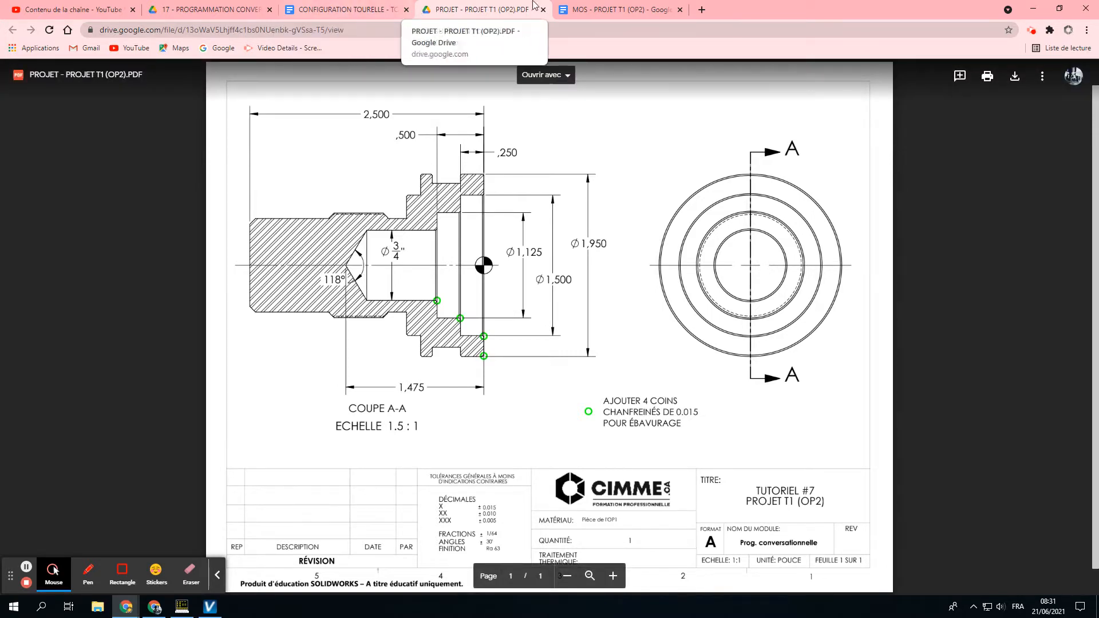
pyautogui.click(587, 8)
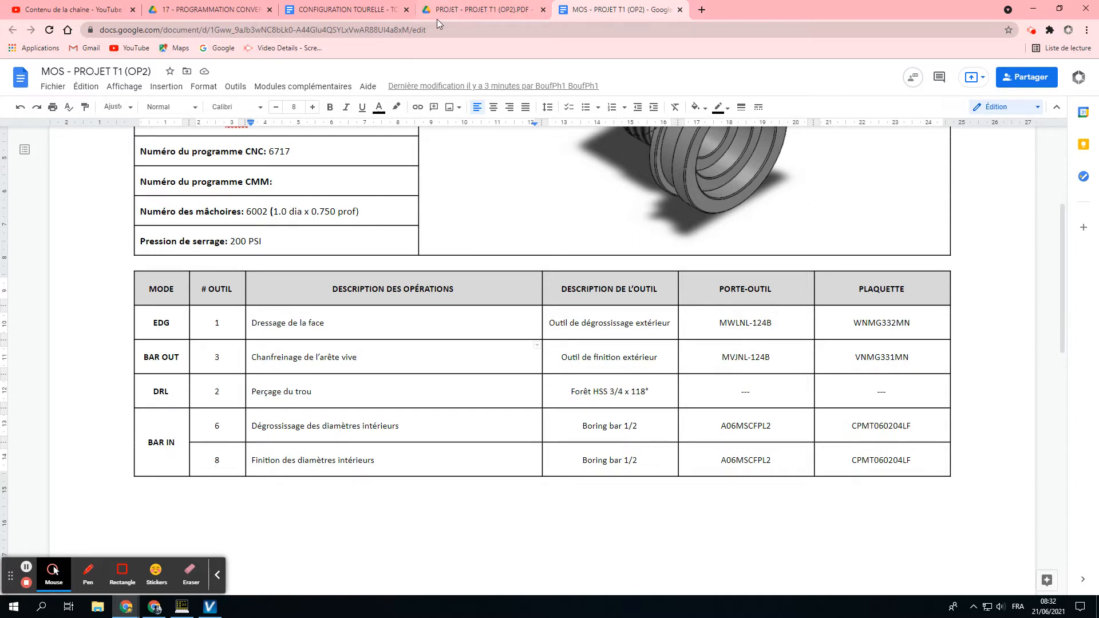
# - Switch to the T-Plus tool data and insert a line numbered 2 after tool 1
pyautogui.click(182, 606)
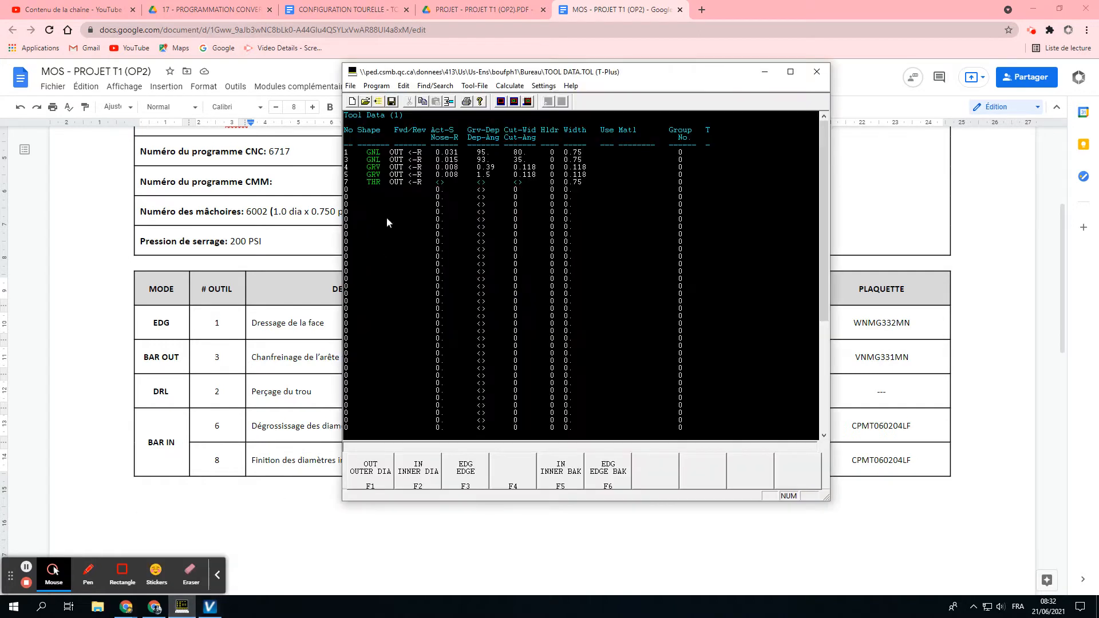
pyautogui.moveTo(468, 73); pyautogui.dragTo(504, 58)
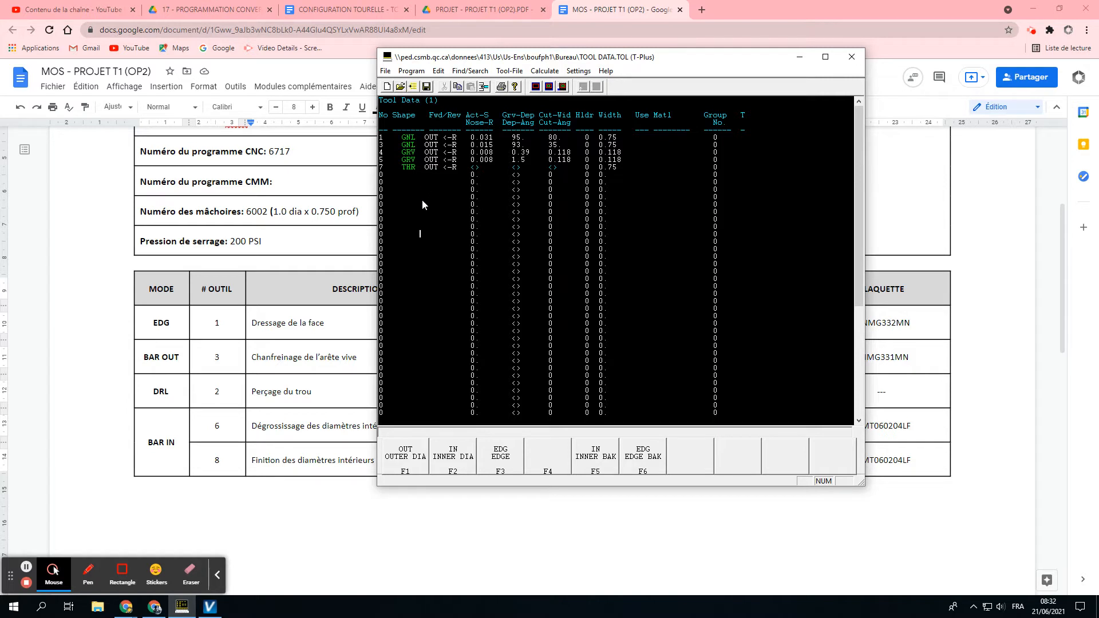
pyautogui.click(383, 137)
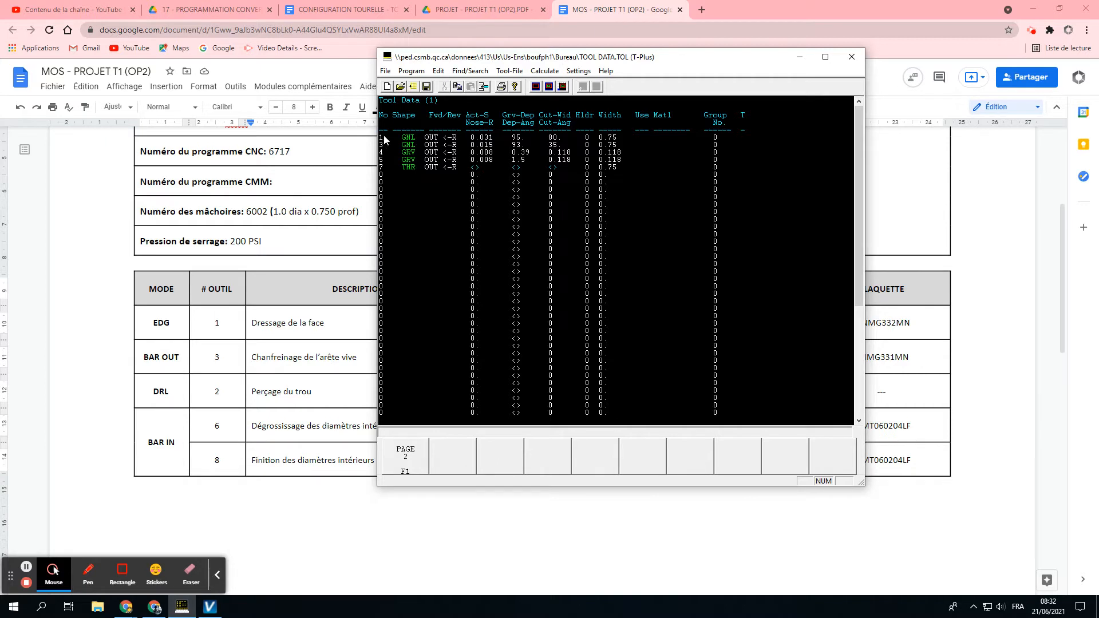
pyautogui.rightClick(385, 139)
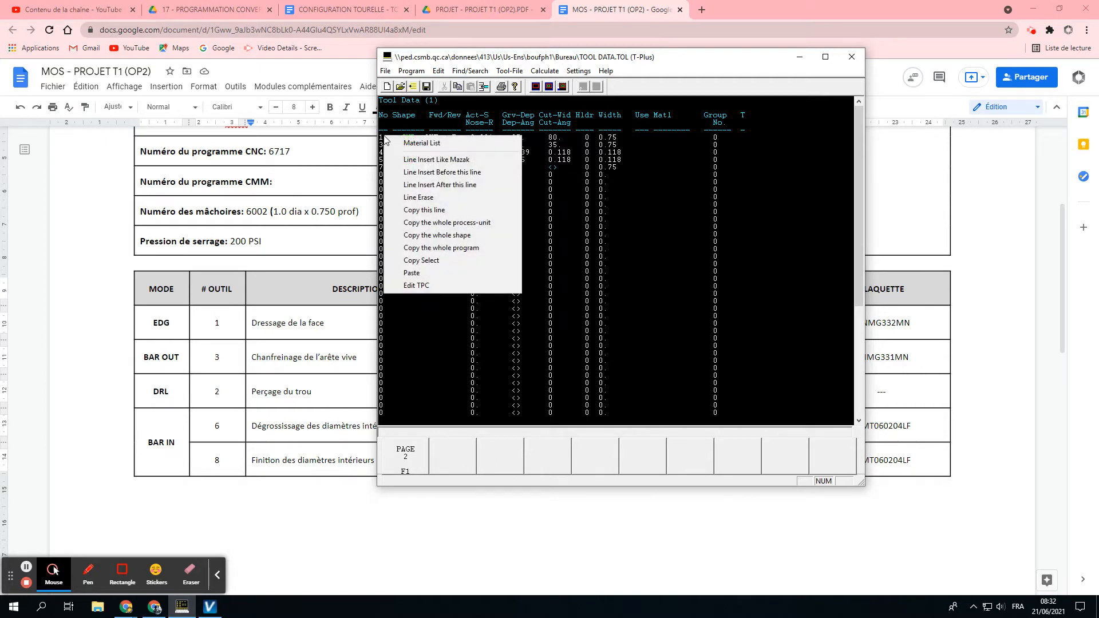
pyautogui.click(435, 185)
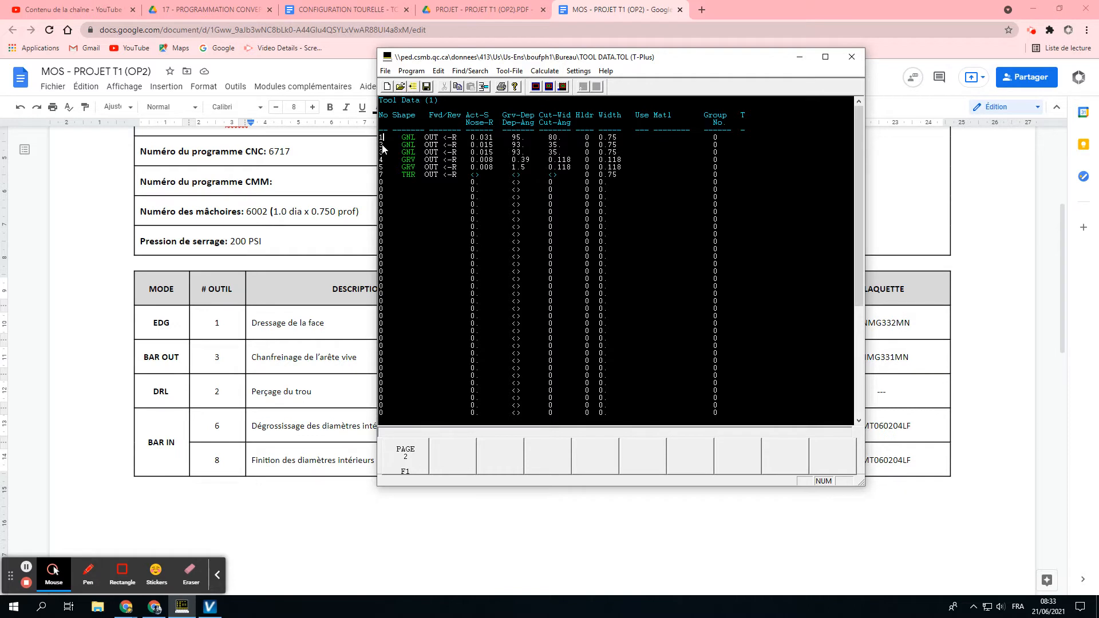
pyautogui.click(383, 146)
pyautogui.moveTo(530, 62); pyautogui.dragTo(440, 89)
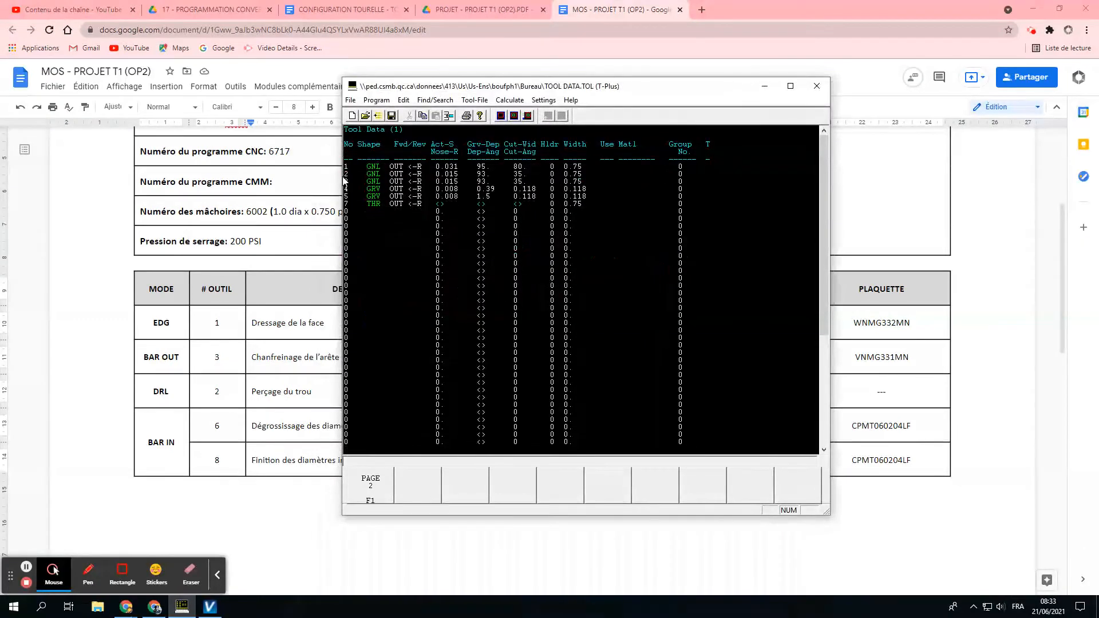
# - Set tool 2's shape to T.DRILL and its machining position to IN (inner diameter)
pyautogui.click(385, 173)
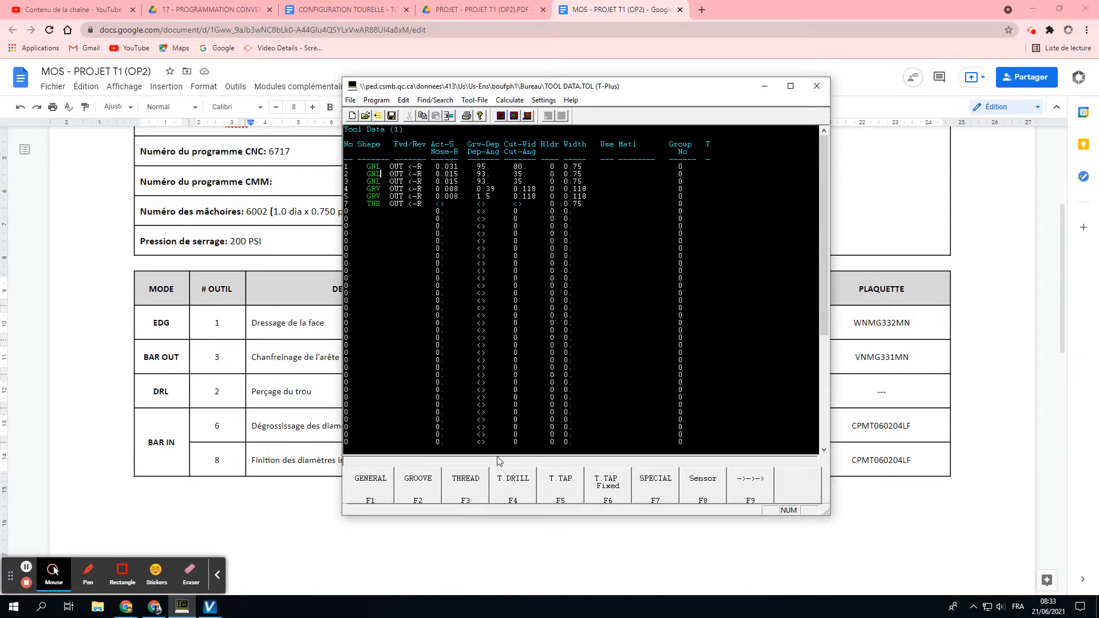
pyautogui.click(513, 483)
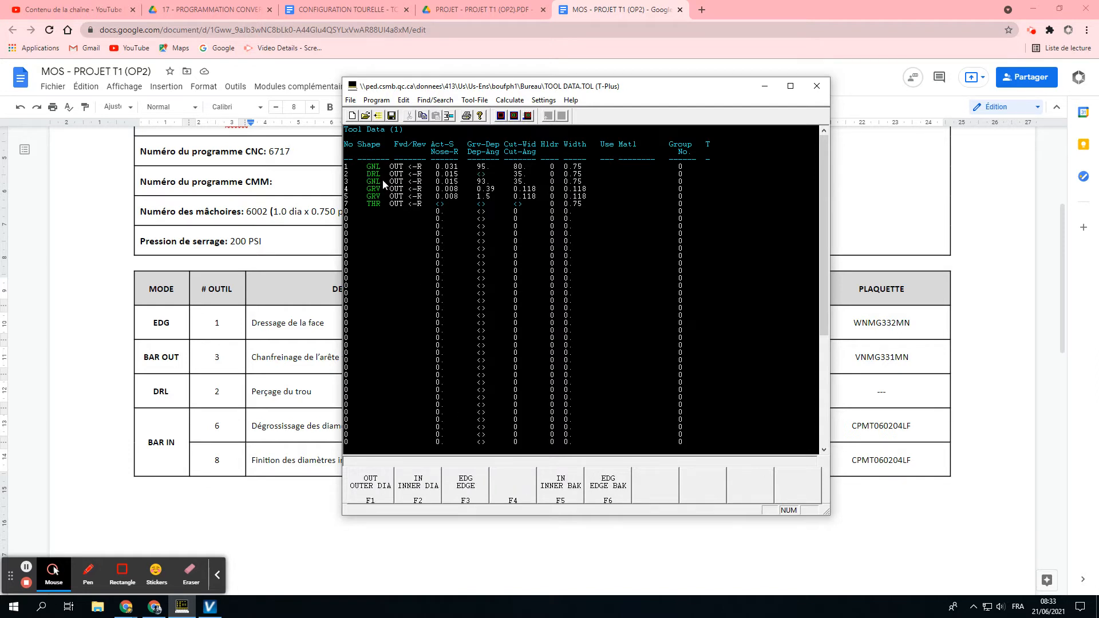
pyautogui.click(419, 484)
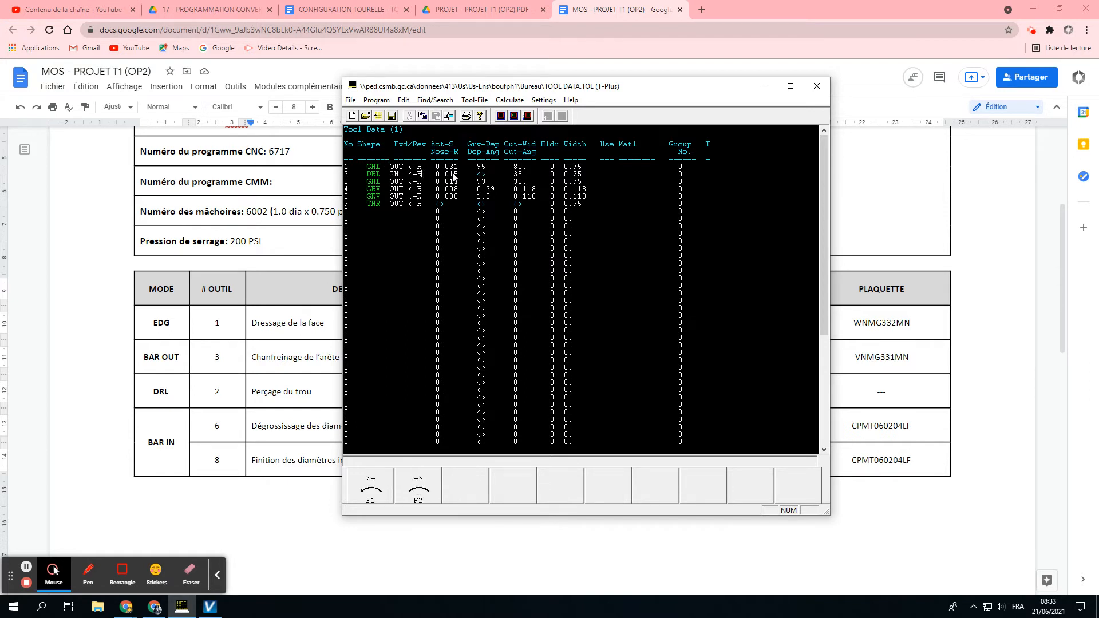
# - Check tool 2's rotation in the CONFIGURATION TOURELLE document and set its Fwd/Rev direction to <- in the T-Plus tool data
pyautogui.click(343, 10)
pyautogui.scroll(6, 670, 395)
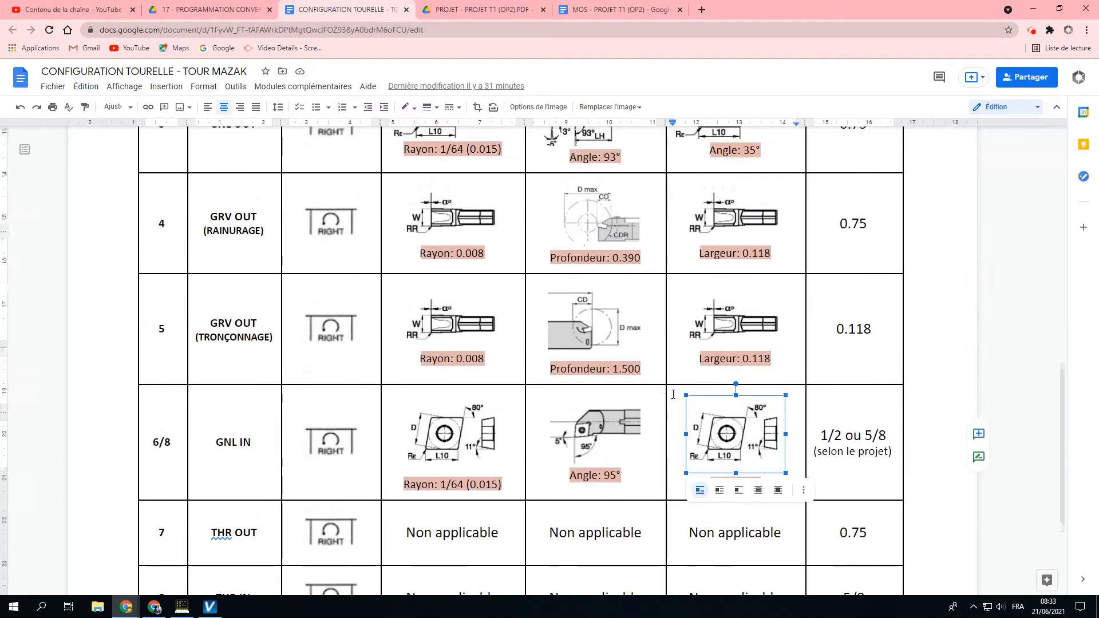
pyautogui.scroll(3, 669, 395)
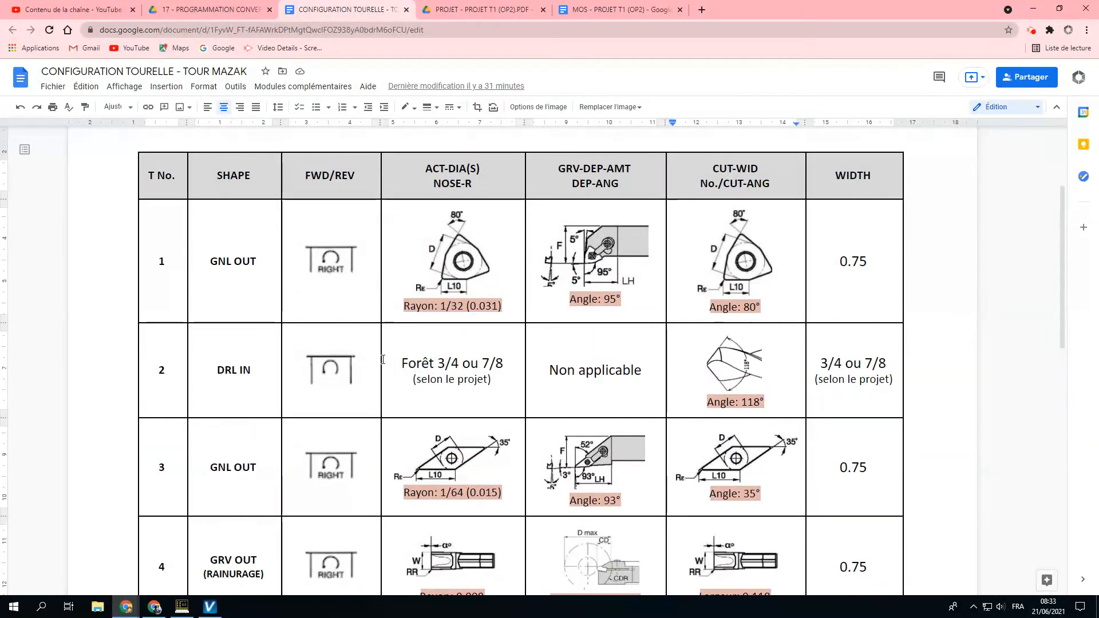
pyautogui.click(328, 342)
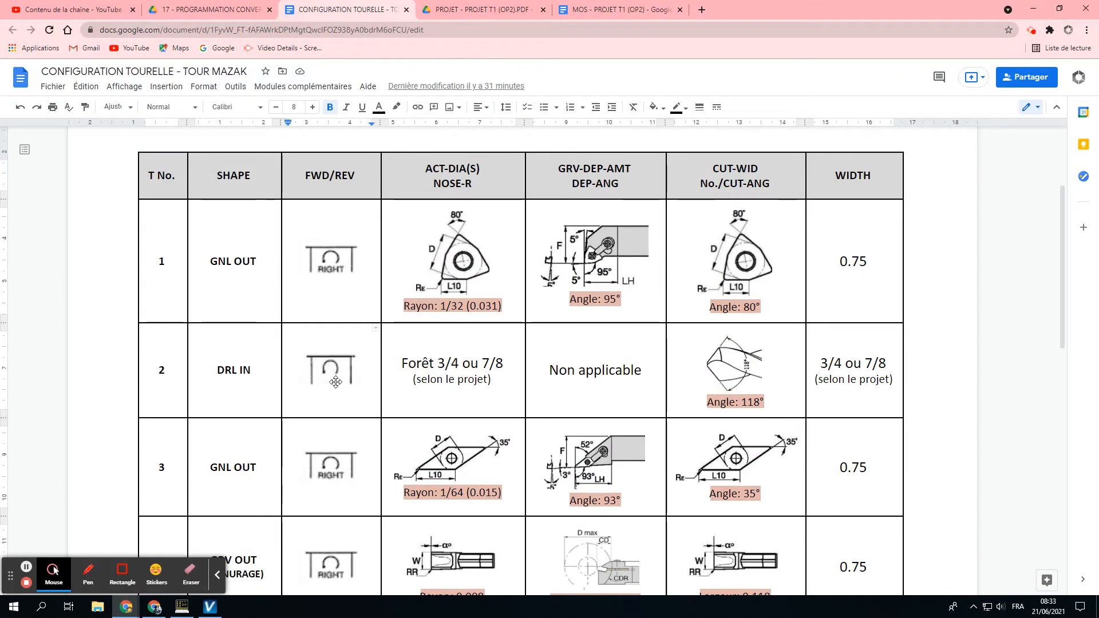
pyautogui.click(599, 10)
pyautogui.click(352, 8)
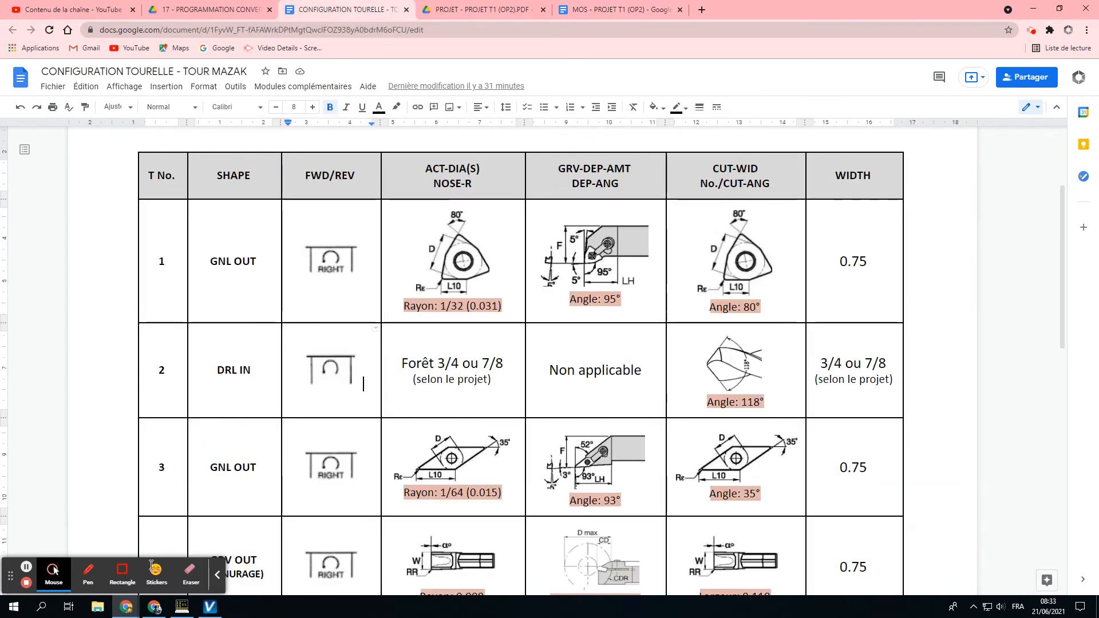
pyautogui.click(182, 607)
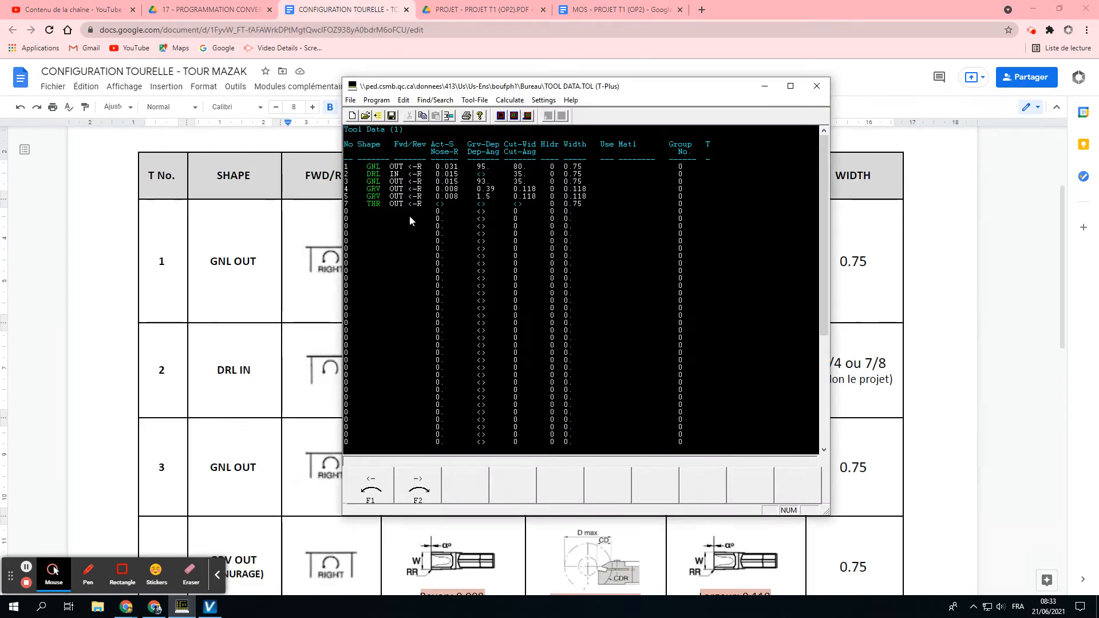
pyautogui.click(371, 481)
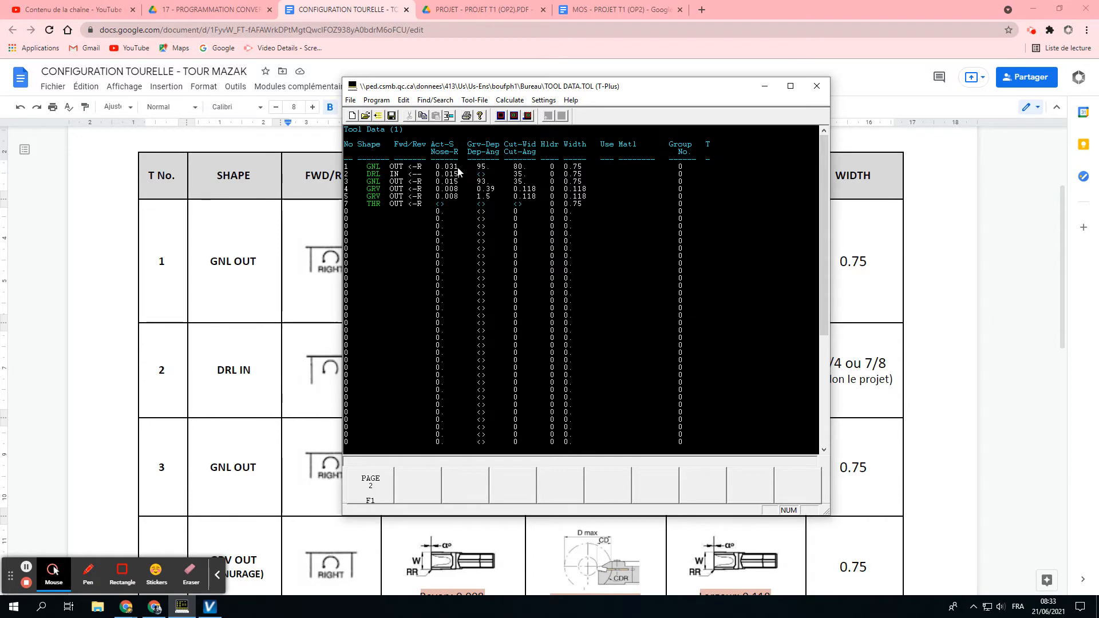
# - Look up the drill size in the MOS operation sheet and set tool 2's actual diameter to 0.75 in T-Plus
pyautogui.moveTo(464, 89); pyautogui.dragTo(677, 133)
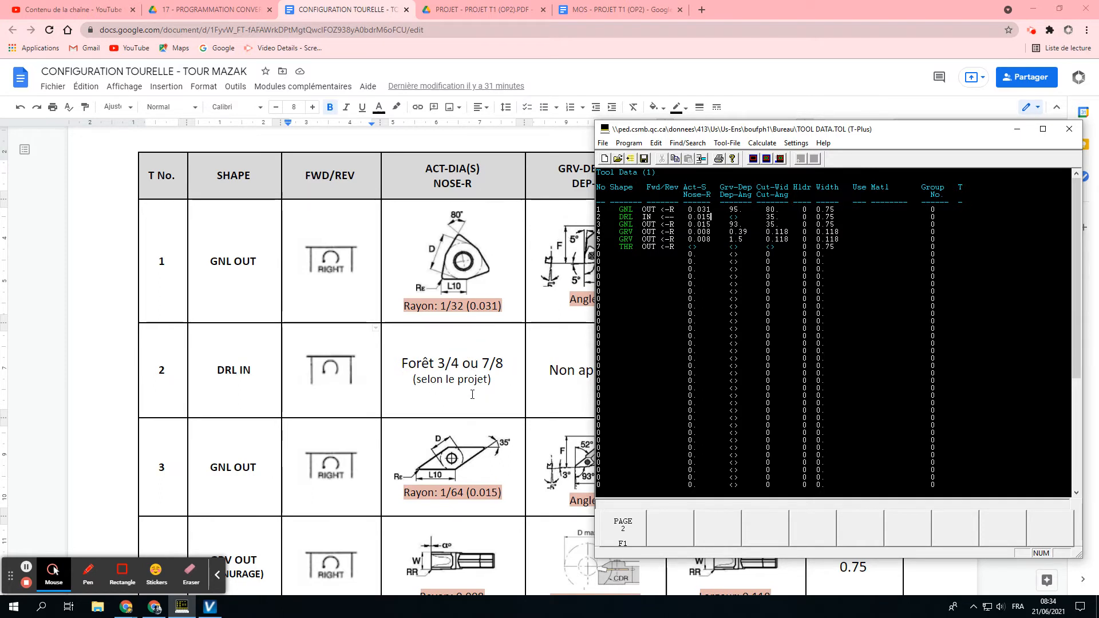
pyautogui.click(579, 7)
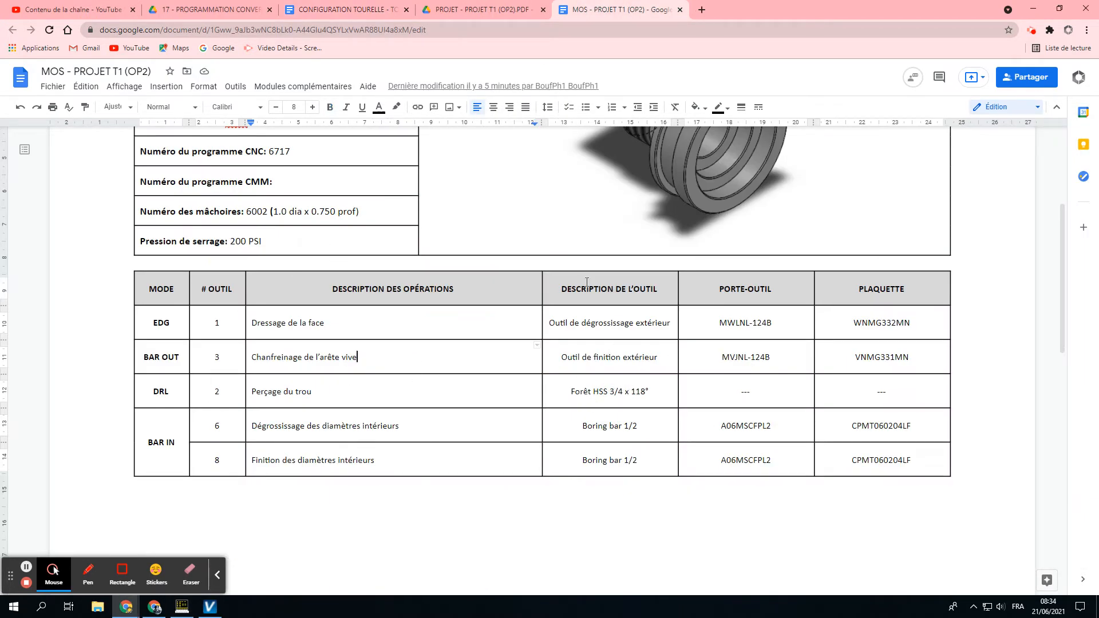
pyautogui.click(182, 607)
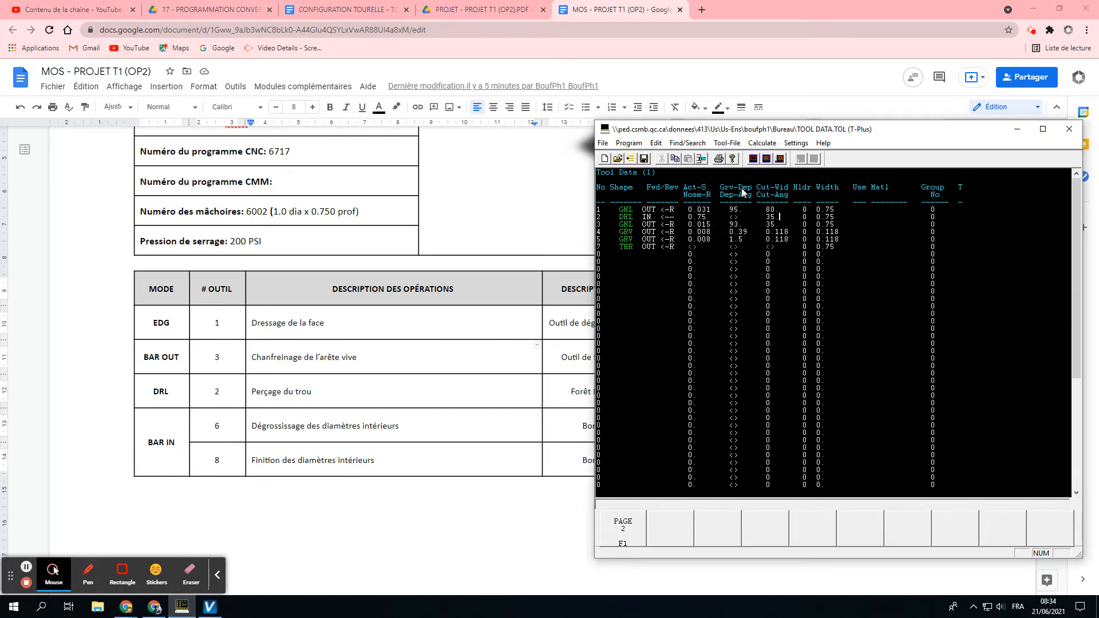
# - Look up the drill point angle in the CONFIGURATION TOURELLE document and set tool 2's cutting angle to 118 in T-Plus
pyautogui.moveTo(764, 130); pyautogui.dragTo(705, 138)
pyautogui.click(344, 9)
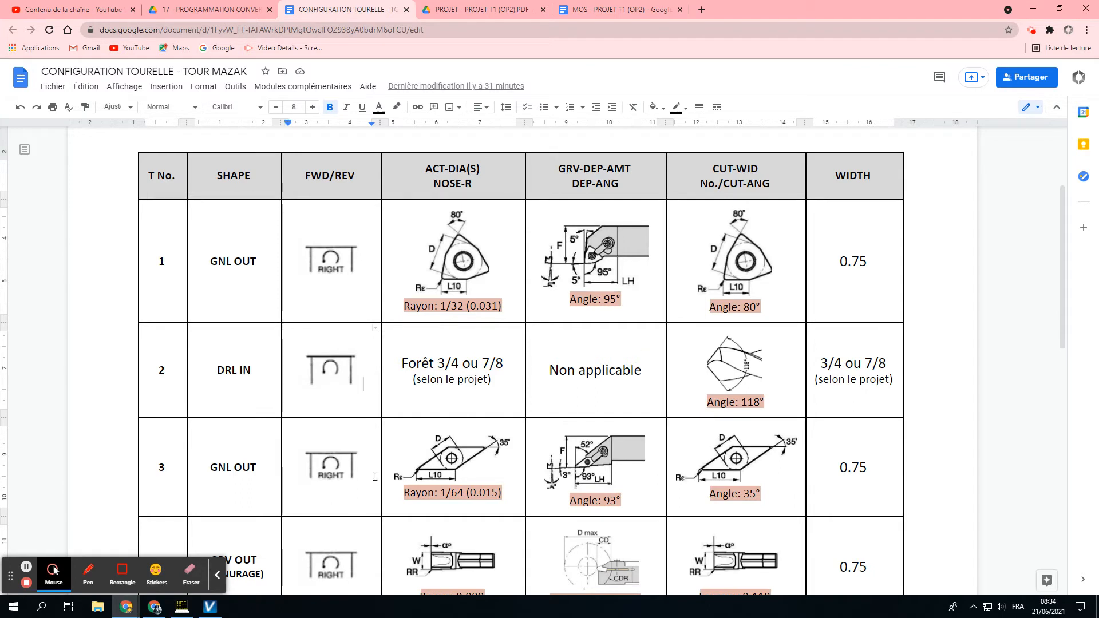
pyautogui.click(182, 607)
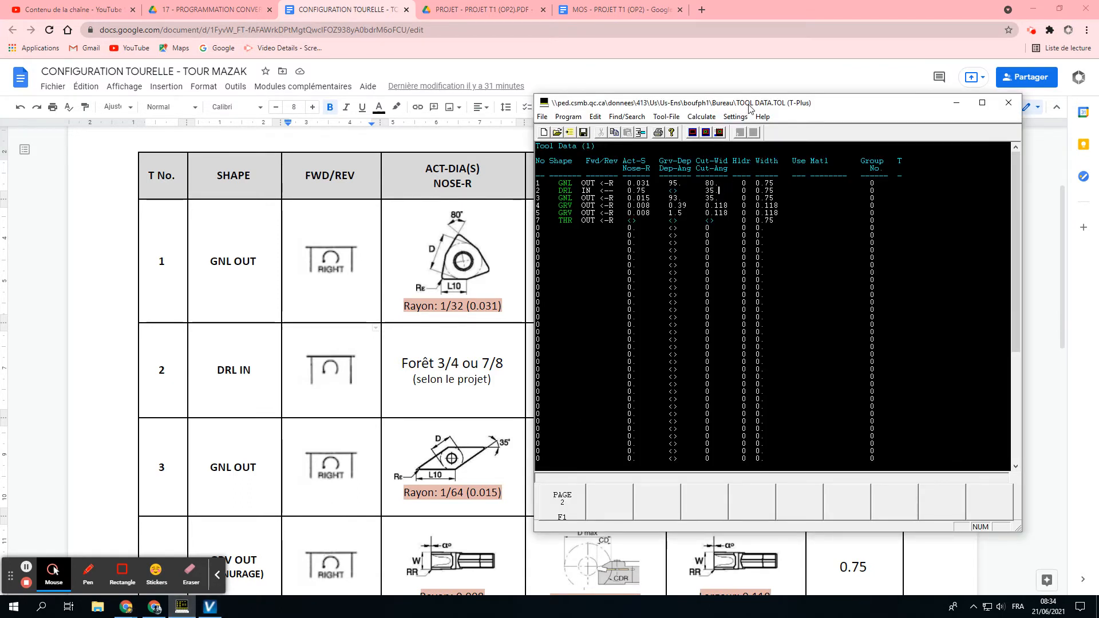
pyautogui.moveTo(749, 107); pyautogui.dragTo(704, 448)
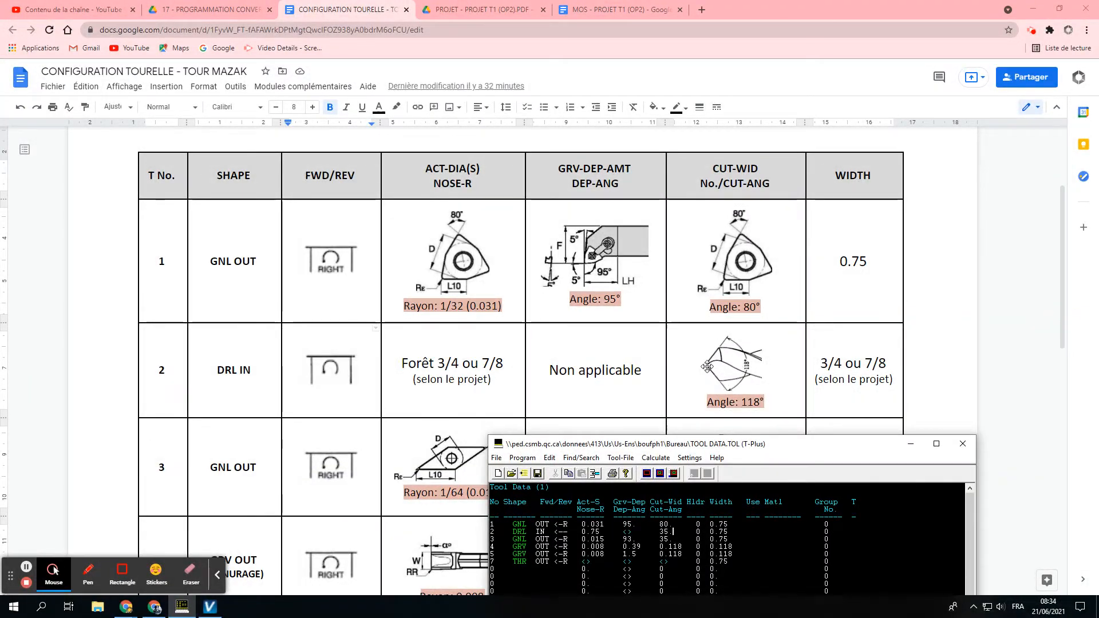
pyautogui.moveTo(736, 444); pyautogui.dragTo(459, 113)
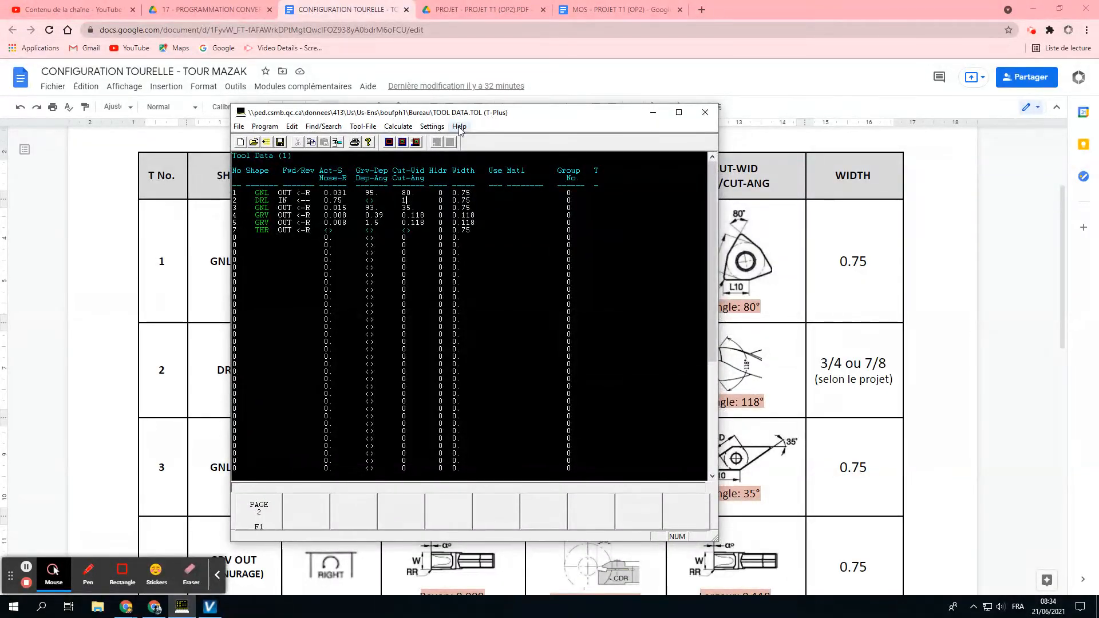
pyautogui.write('18')
pyautogui.press('Return')
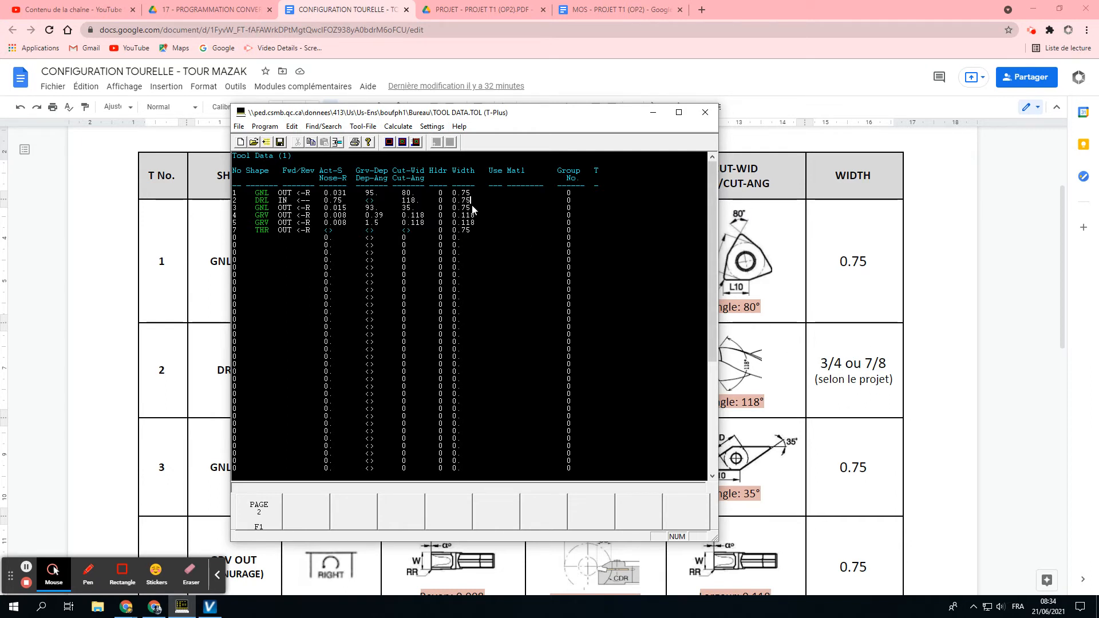
# - Re-enter tool 2's width as 0.75
pyautogui.press('BackSpace')
pyautogui.press('BackSpace')
pyautogui.write('75')
# - Insert a line after tool 5 and number it 6
pyautogui.moveTo(450, 115); pyautogui.dragTo(622, 100)
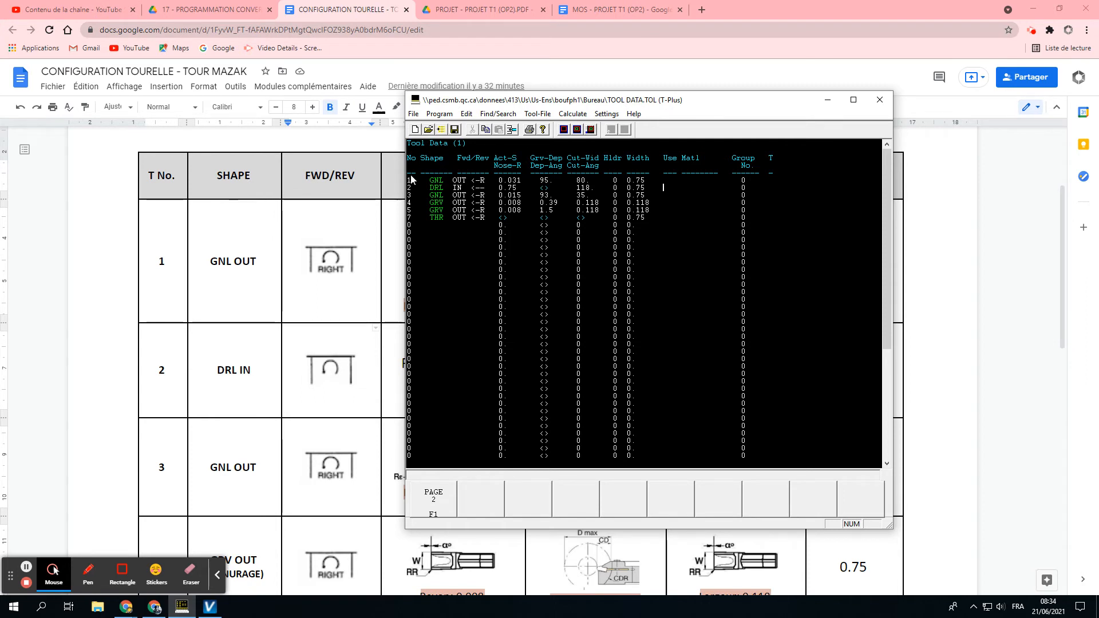
pyautogui.rightClick(411, 213)
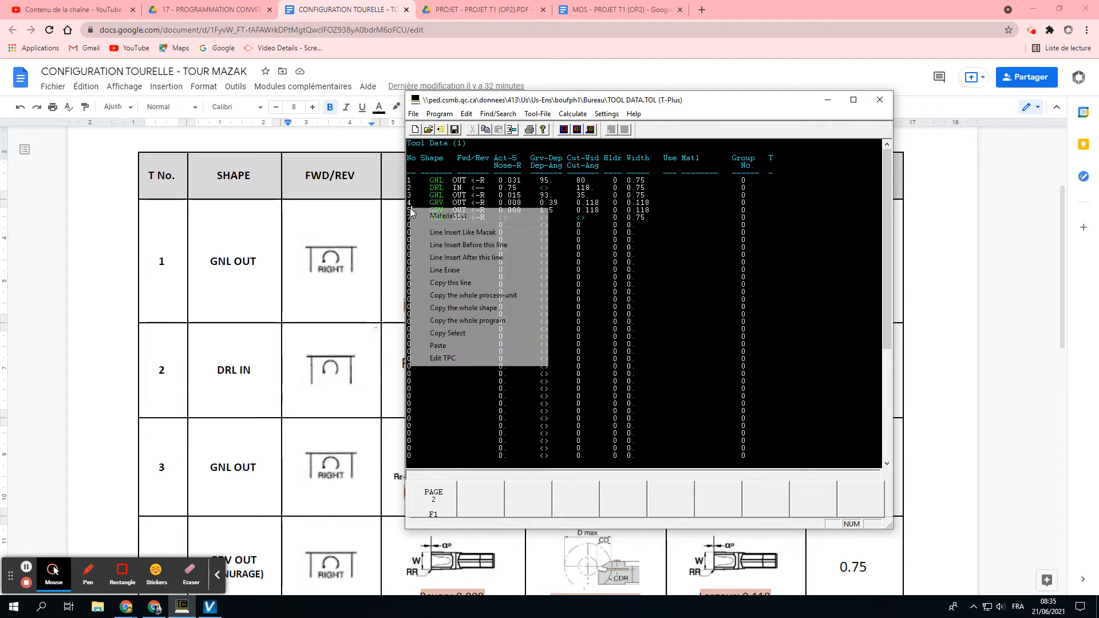
pyautogui.click(483, 257)
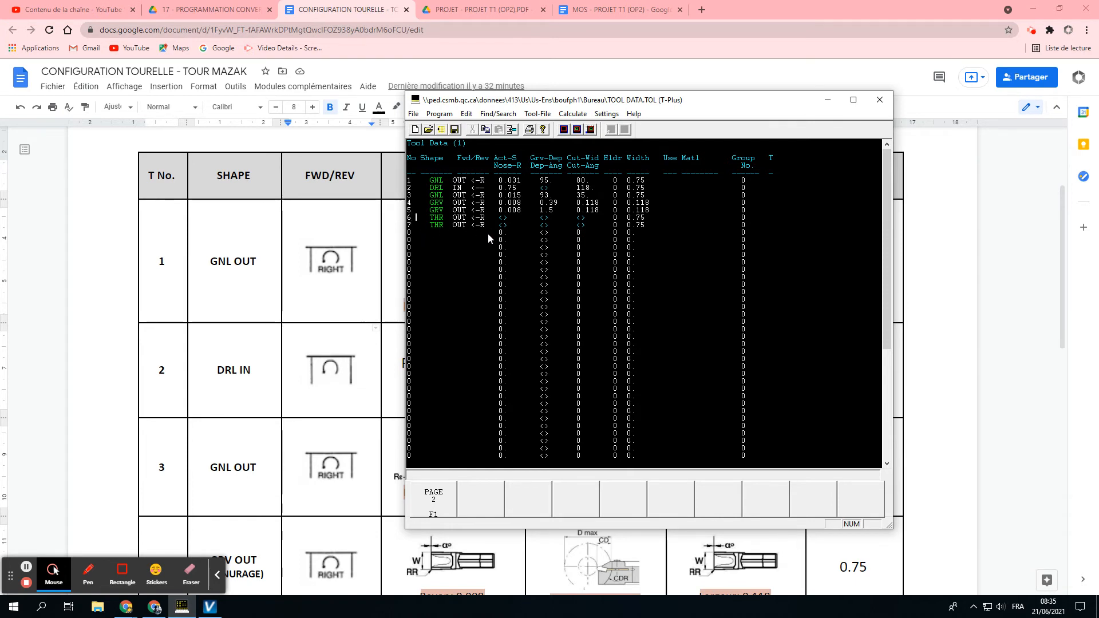
pyautogui.press('Return')
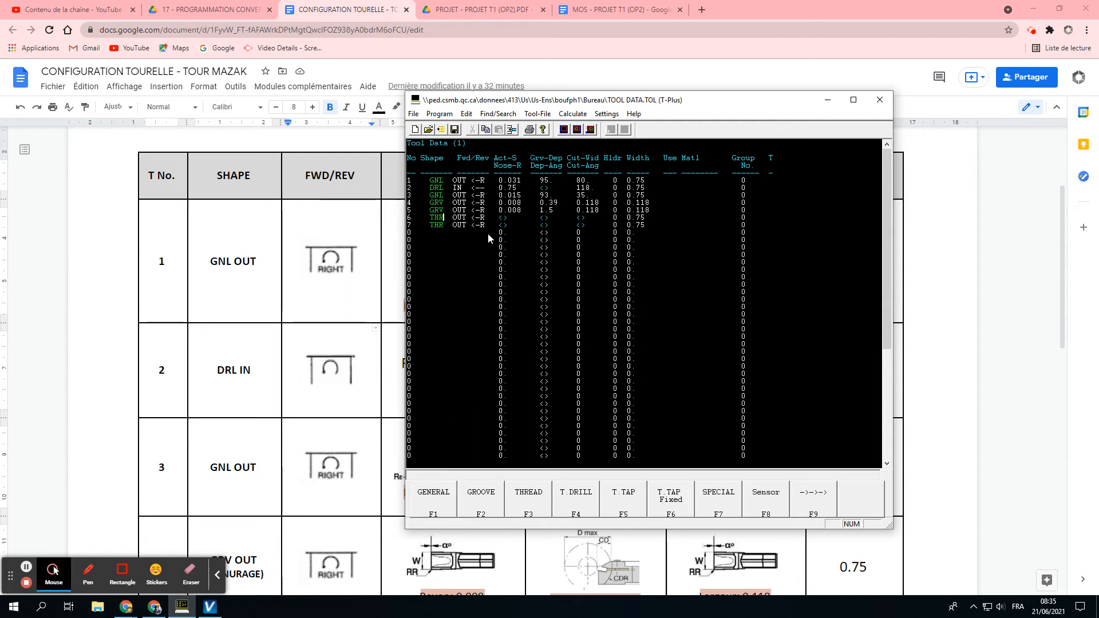
# - Set tool 6's shape to GENERAL and its machining position to IN (inner diameter)
pyautogui.click(435, 496)
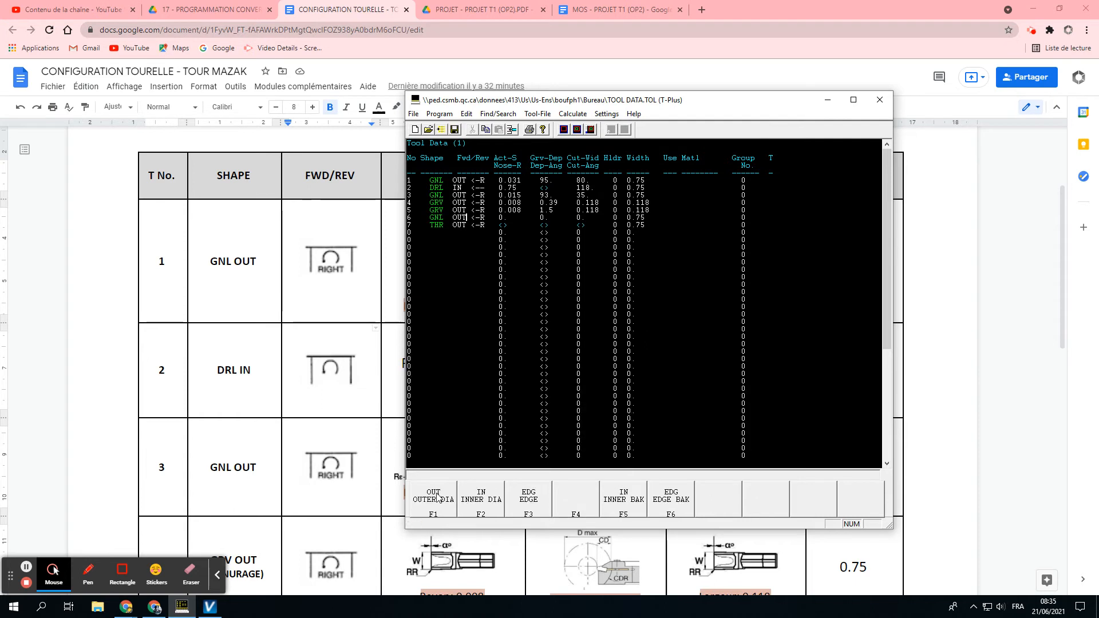
pyautogui.click(481, 498)
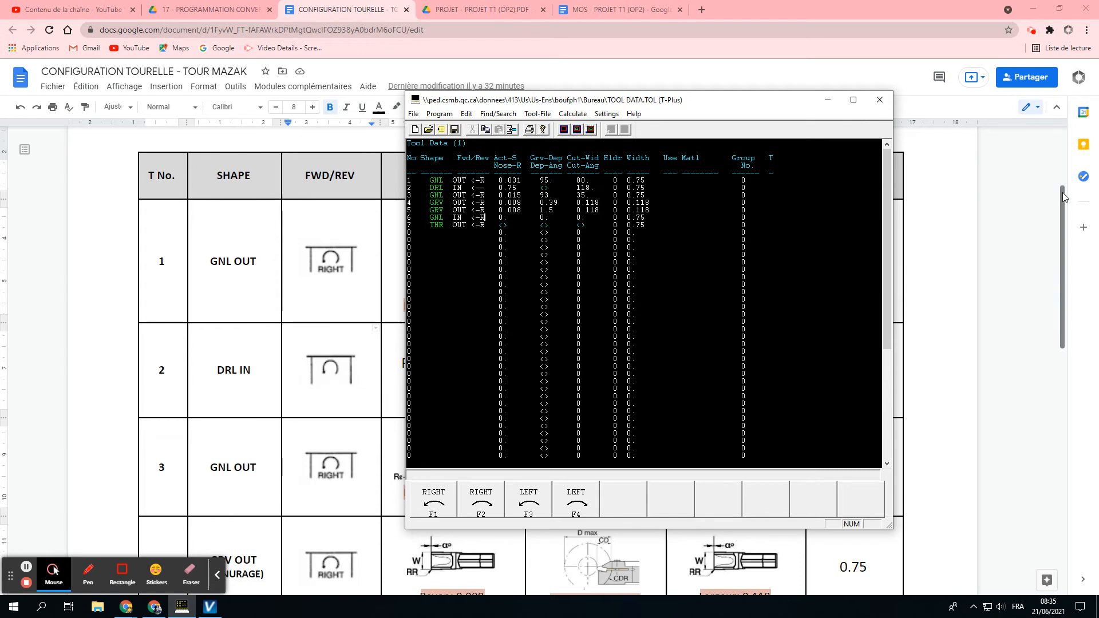
# - Look up the 6/8 tool row in the CONFIGURATION TOURELLE document and set tool 6's rotation direction to the first RIGHT option in T-Plus
pyautogui.moveTo(1064, 196); pyautogui.dragTo(1065, 323)
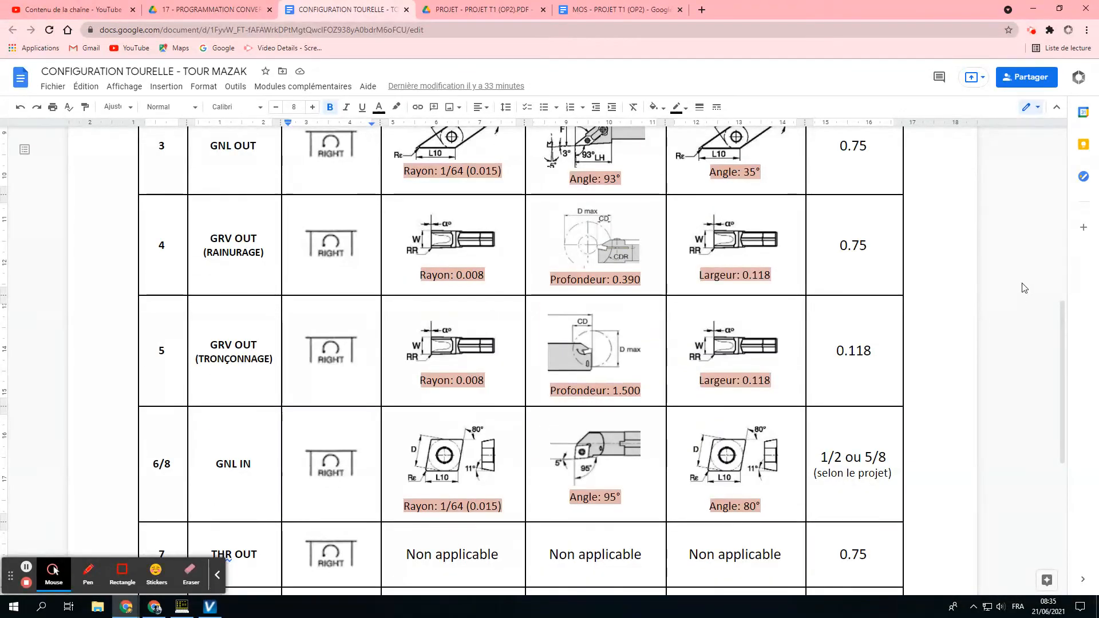
pyautogui.scroll(-1, 229, 459)
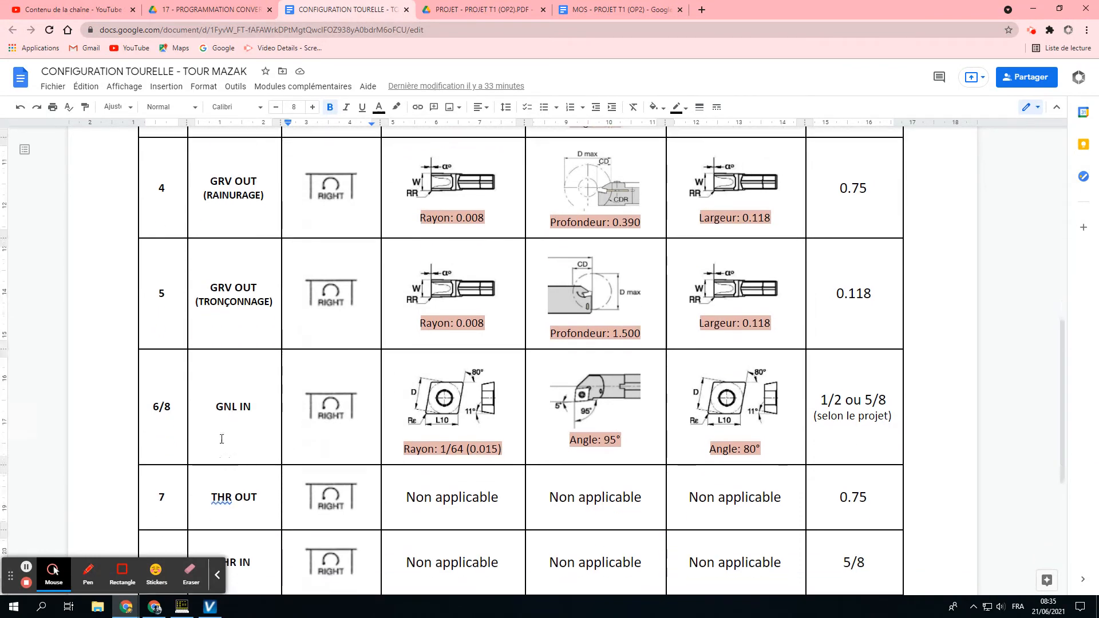
pyautogui.scroll(-1, 221, 440)
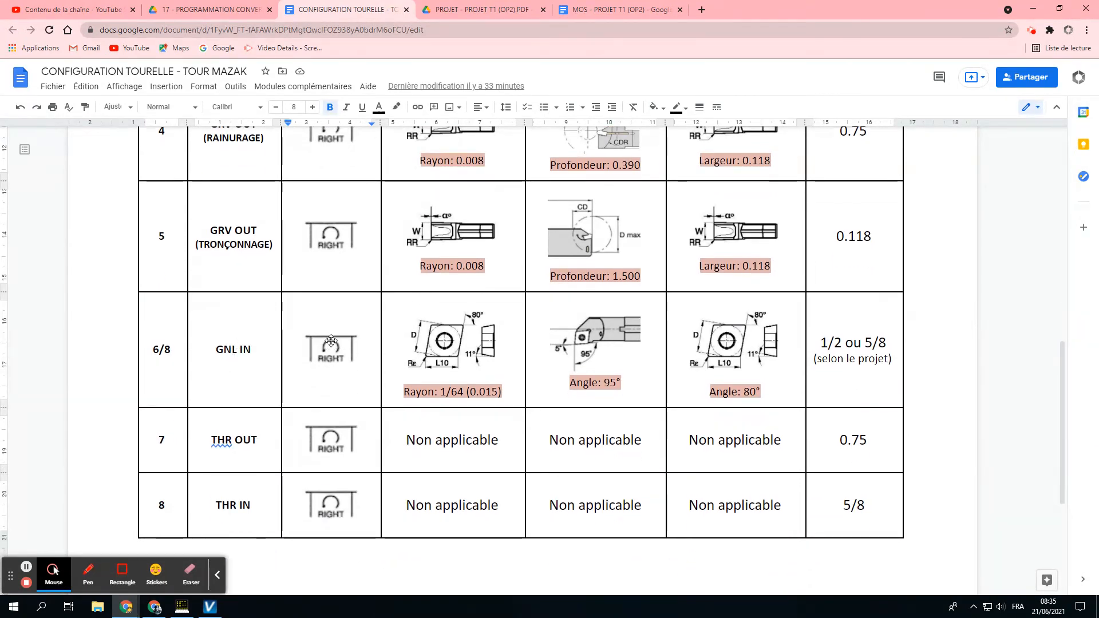
pyautogui.click(213, 608)
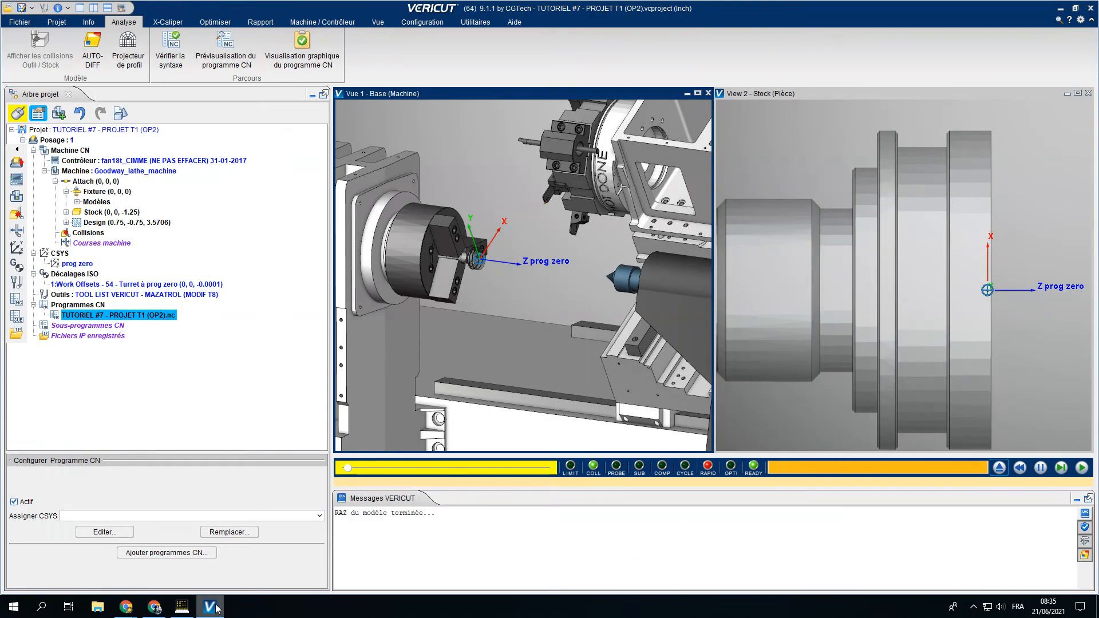
pyautogui.click(210, 607)
pyautogui.click(182, 607)
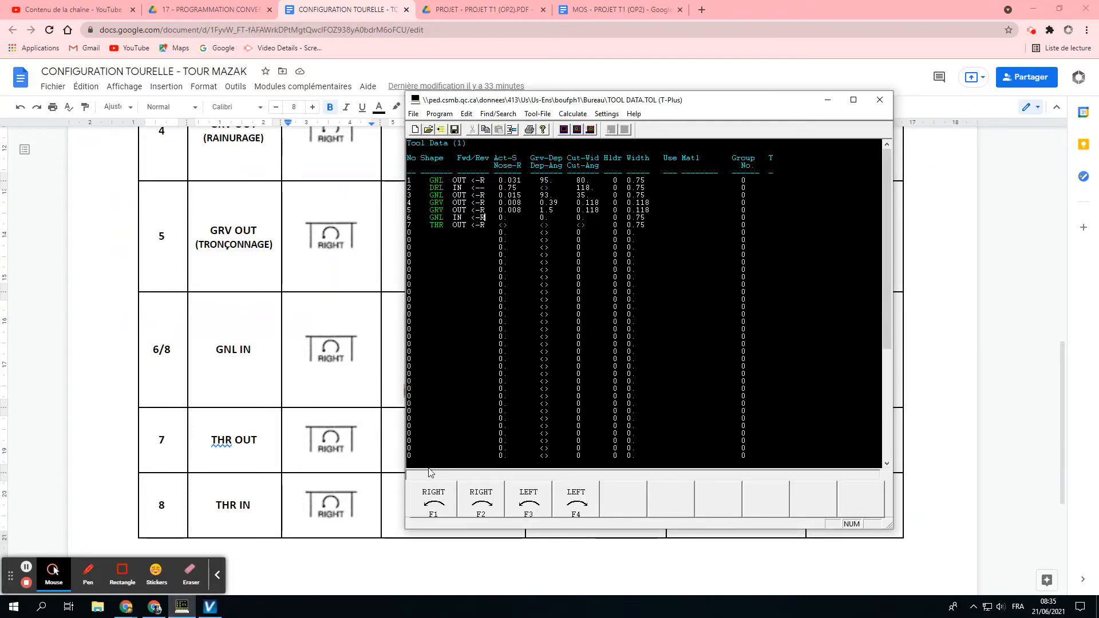
pyautogui.click(431, 502)
# - Set tool 6's nose radius to 0.015 and its depth angle to 95, following the CONFIGURATION TOURELLE document
pyautogui.moveTo(520, 103); pyautogui.dragTo(754, 125)
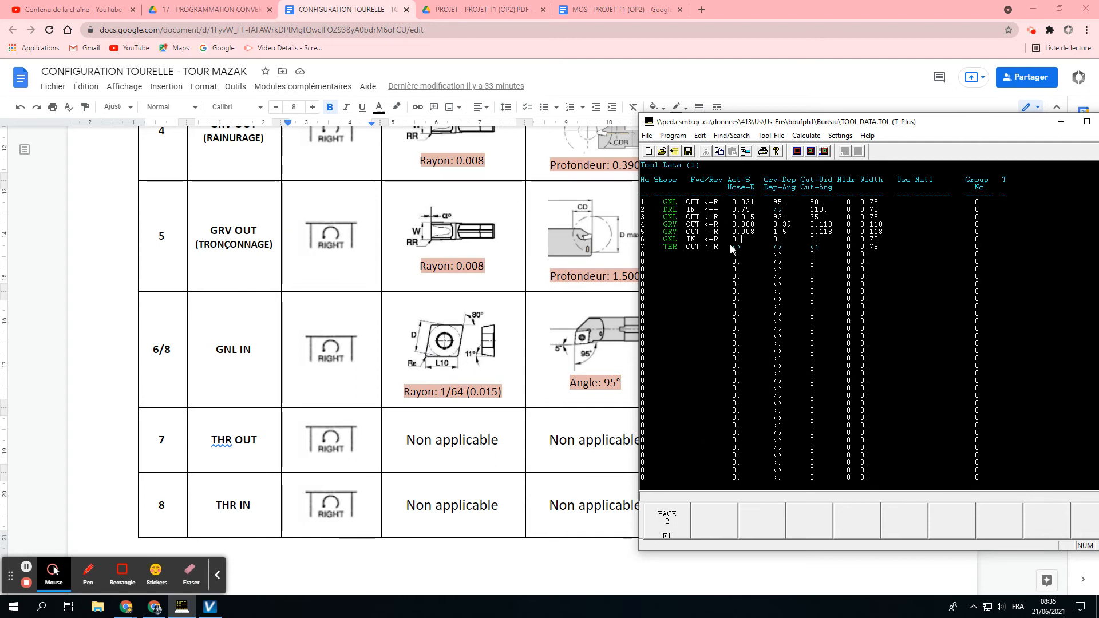
pyautogui.write('15')
pyautogui.press('BackSpace')
pyautogui.press('BackSpace')
pyautogui.write('0')
pyautogui.moveTo(737, 122); pyautogui.dragTo(792, 119)
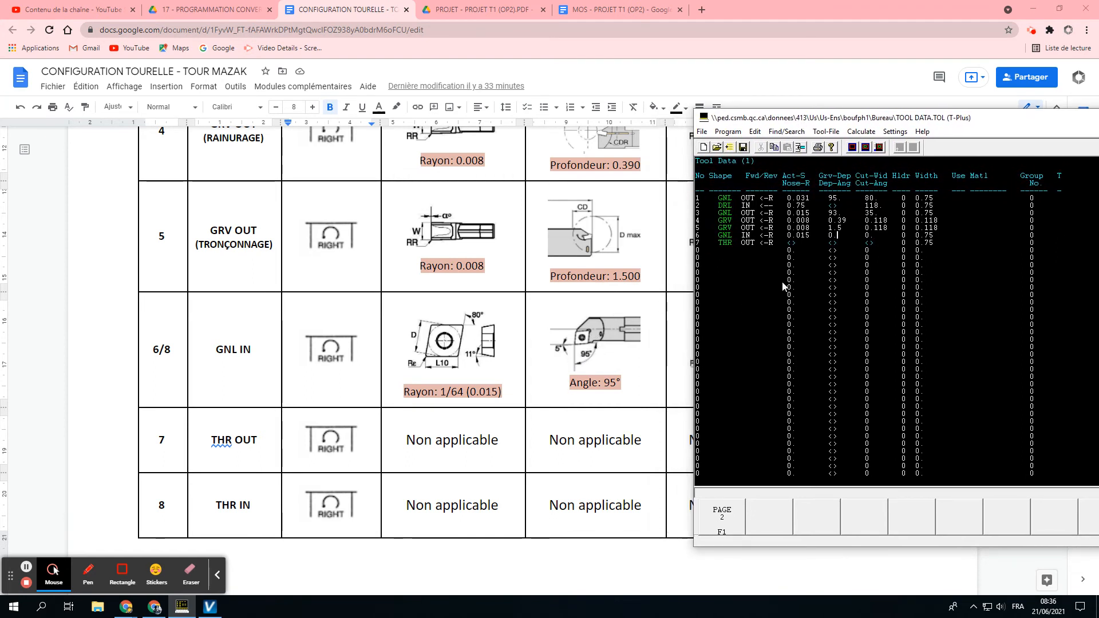
pyautogui.write('95')
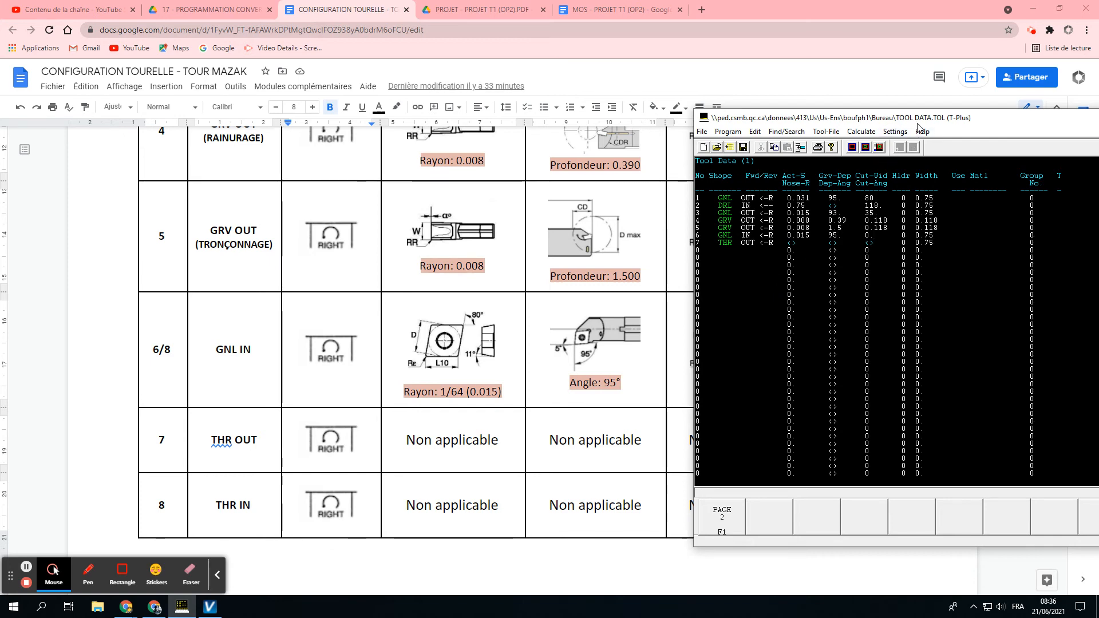
# - Set tool 6's cutting angle to 80, and its width to 0.5 after checking the boring bar size in the MOS - PROJET T1 (OP2) document
pyautogui.moveTo(918, 121); pyautogui.dragTo(356, 100)
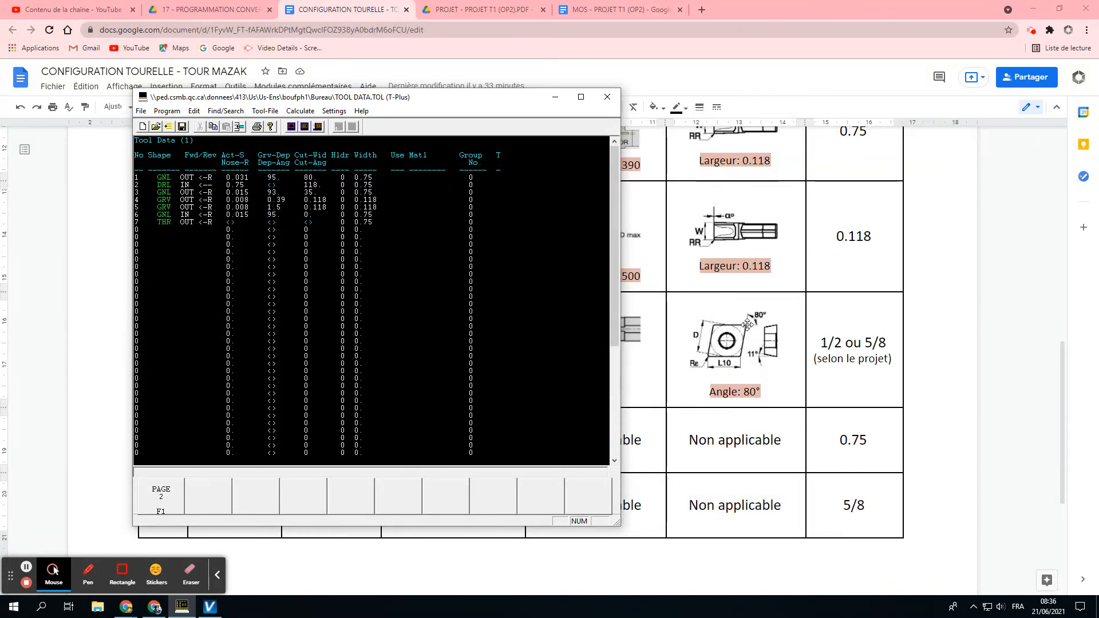
pyautogui.write('8')
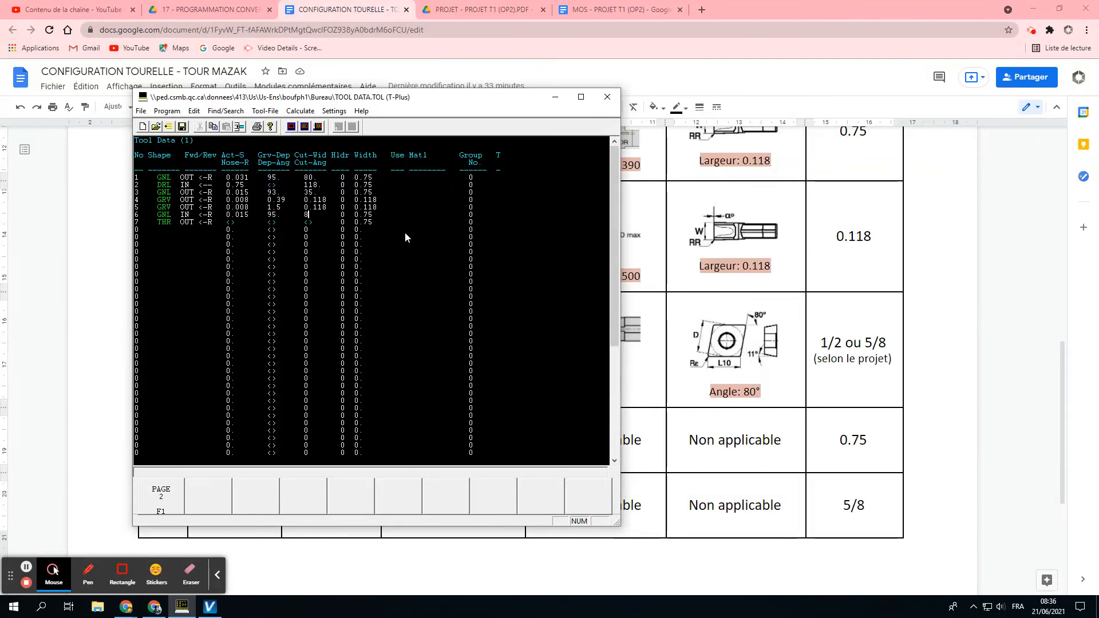
pyautogui.write('0')
pyautogui.press('Tab')
pyautogui.click(608, 9)
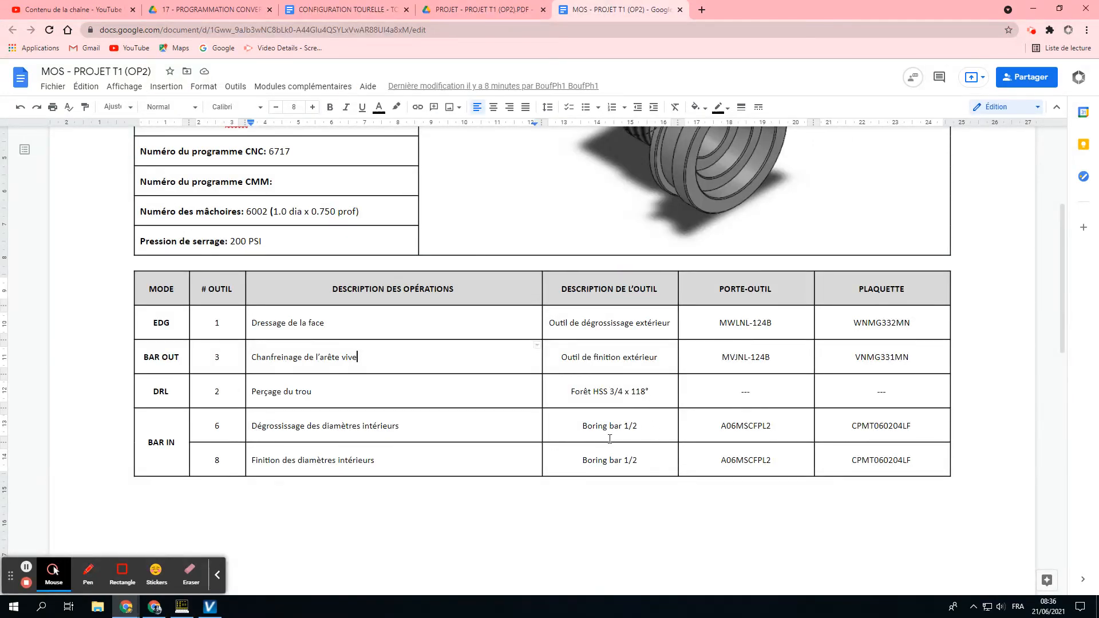
pyautogui.click(182, 607)
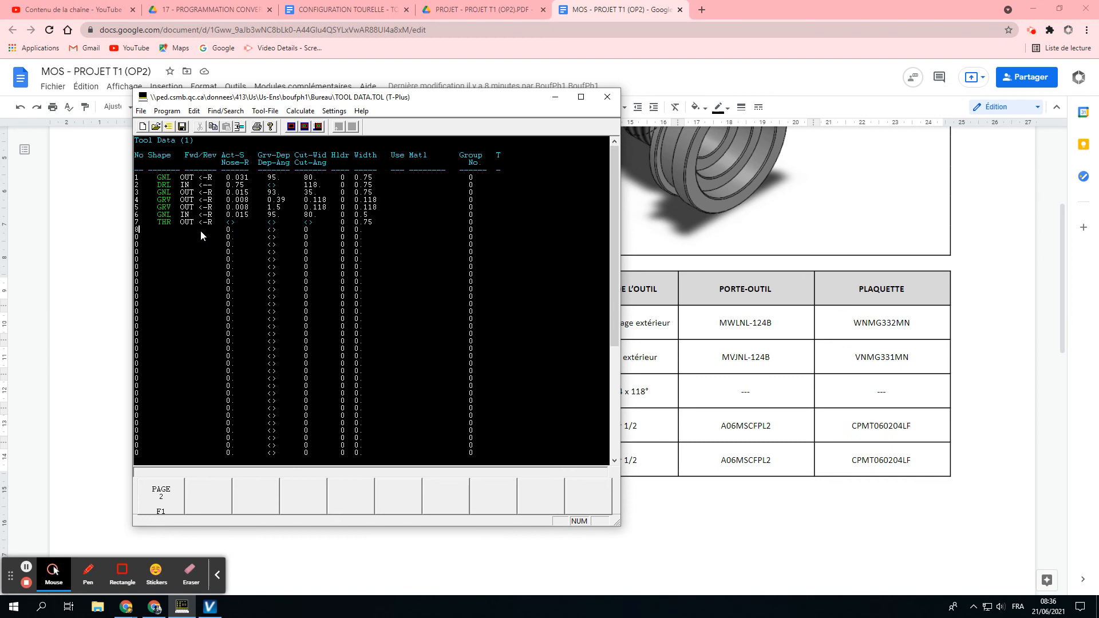
# - Define tool 8 as GENERAL, IN (inner diameter), RIGHT rotation, with nose radius 0.015, depth angle 95, cutting angle 80 and width 0.5
pyautogui.press('Tab')
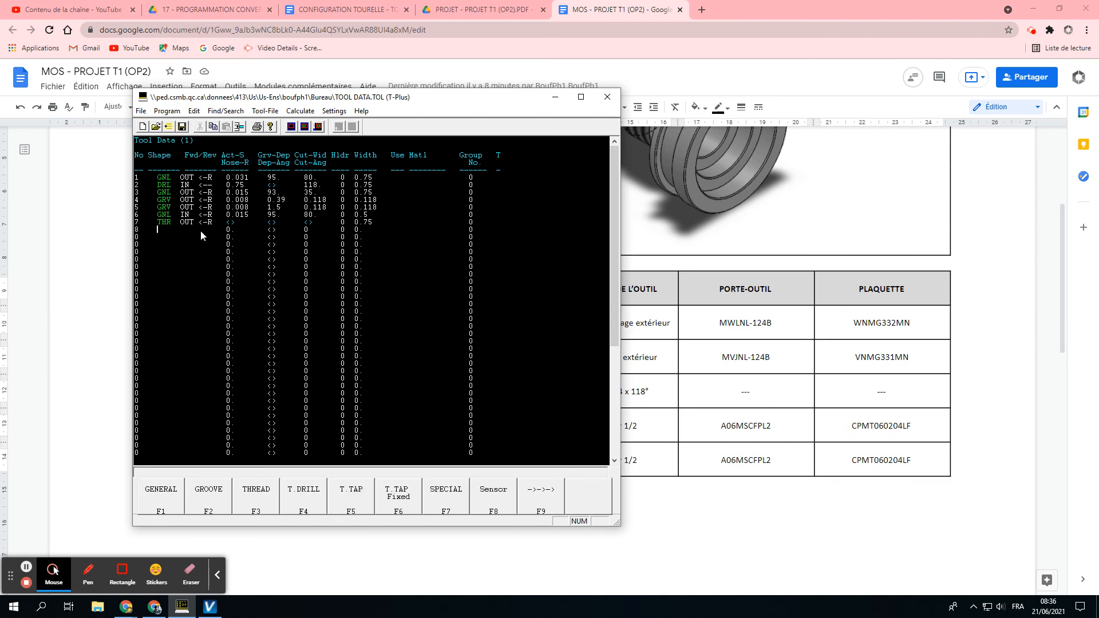
pyautogui.click(166, 496)
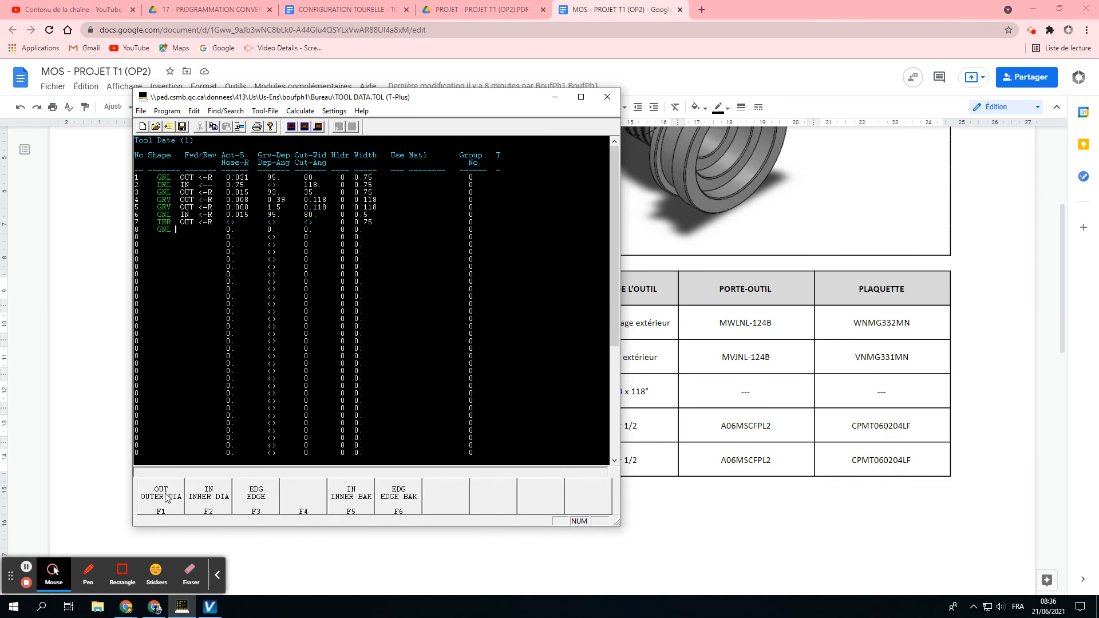
pyautogui.click(211, 495)
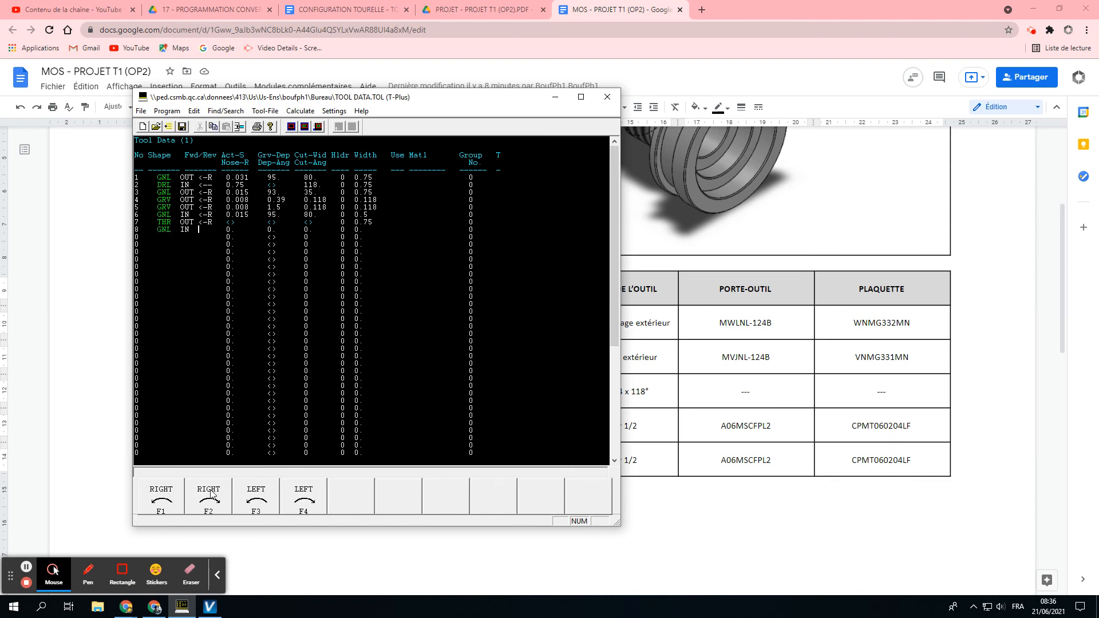
pyautogui.click(162, 496)
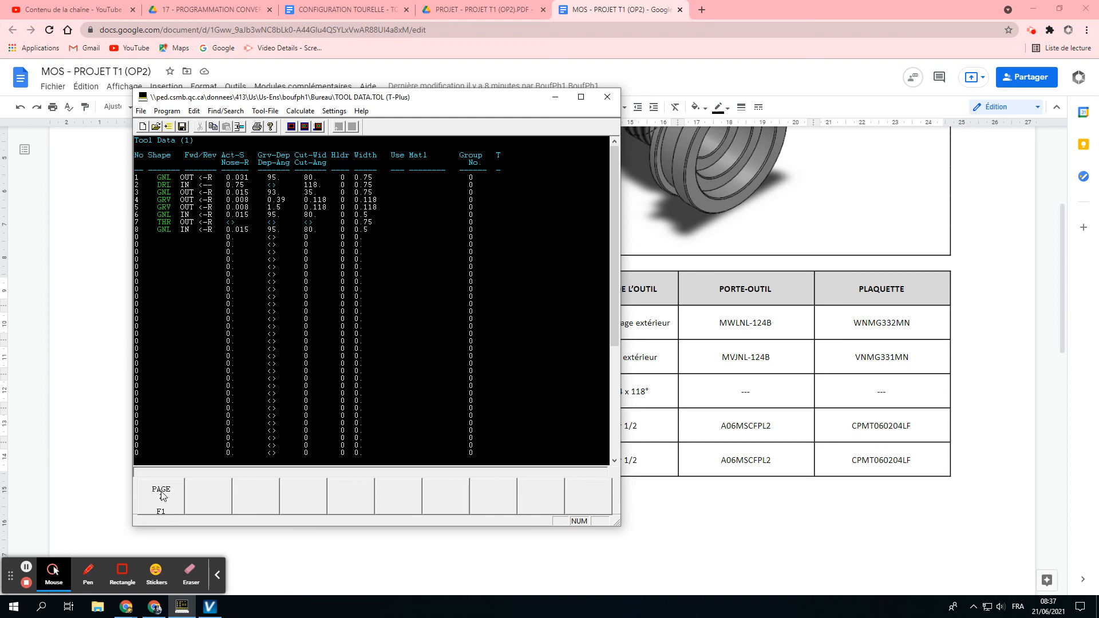
# - Save the completed tool data file TOOL DATA.TOL
pyautogui.click(161, 496)
pyautogui.click(182, 128)
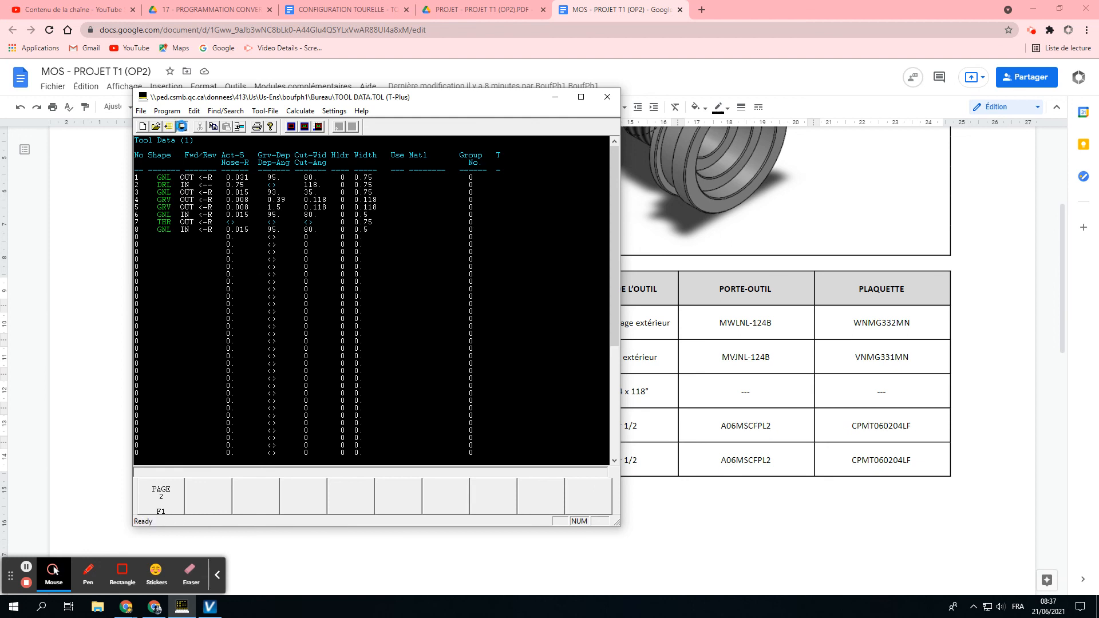